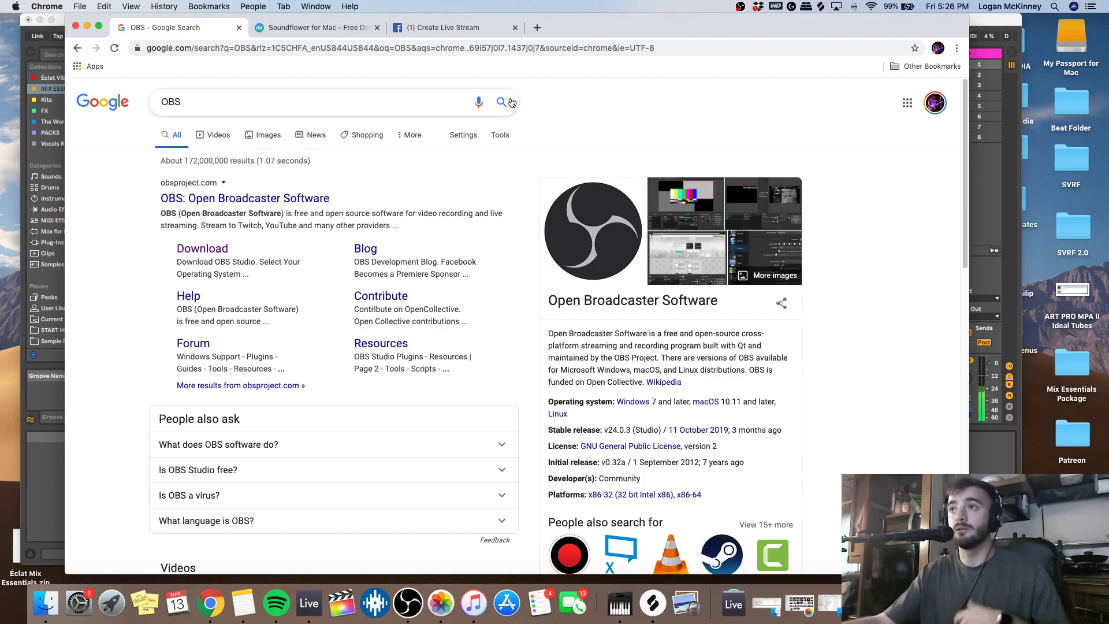
# Open the OBS Studio download page from Google's obsproject.com search result.
pyautogui.click(264, 102)
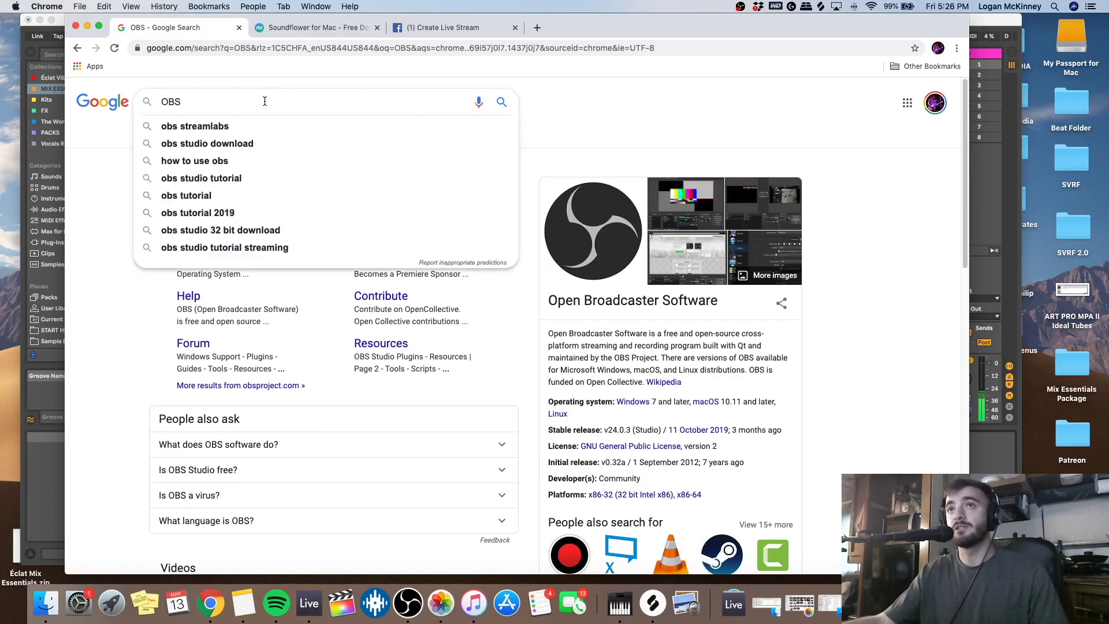
pyautogui.click(558, 97)
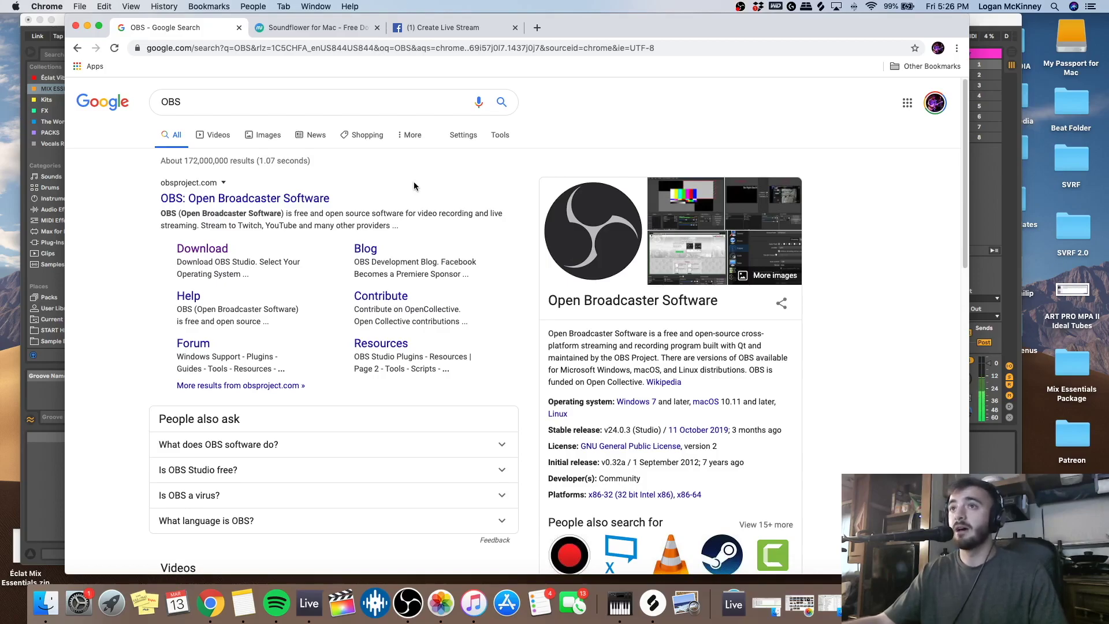
pyautogui.click(215, 248)
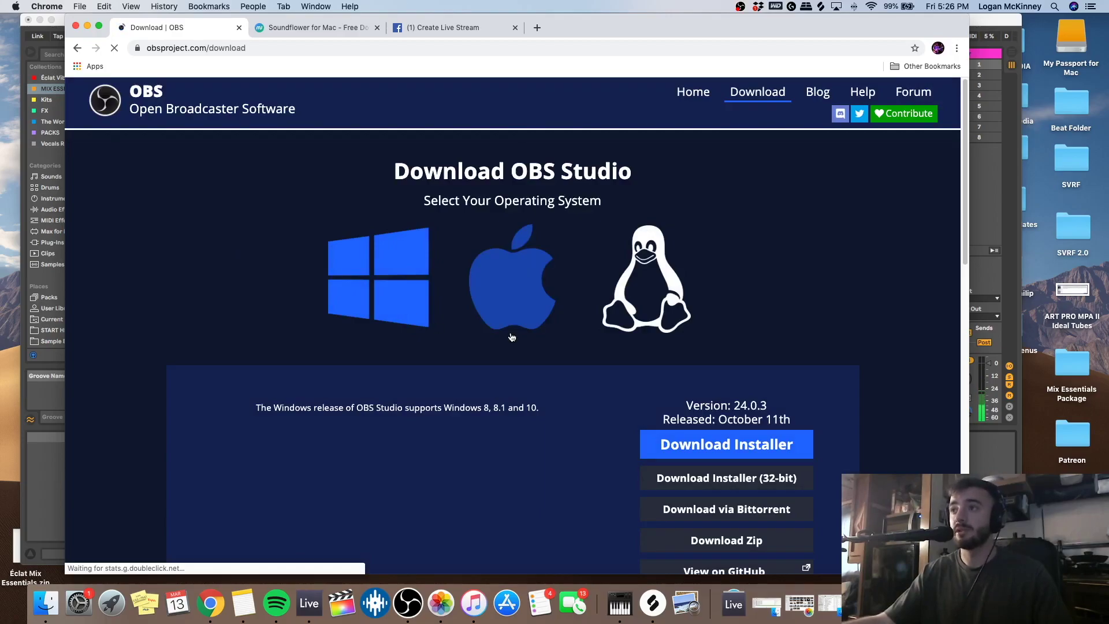
# Look over the OBS download options, then switch to the Soundflower page on MacUpdate.
pyautogui.scroll(-3, 541, 364)
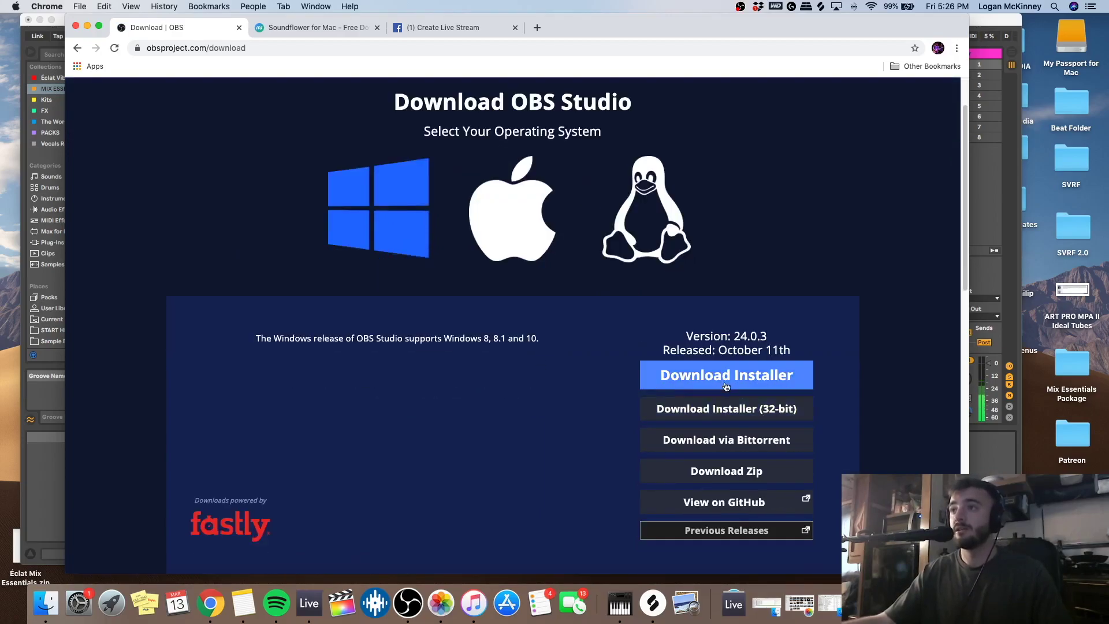
pyautogui.scroll(-10, 734, 390)
pyautogui.scroll(10, 731, 388)
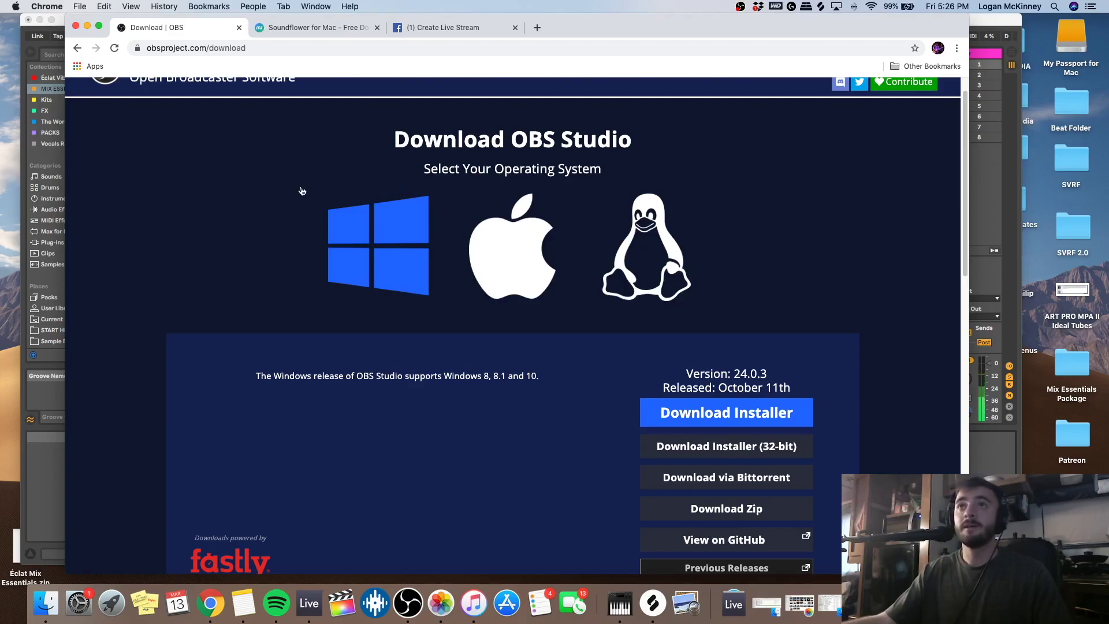
pyautogui.click(299, 30)
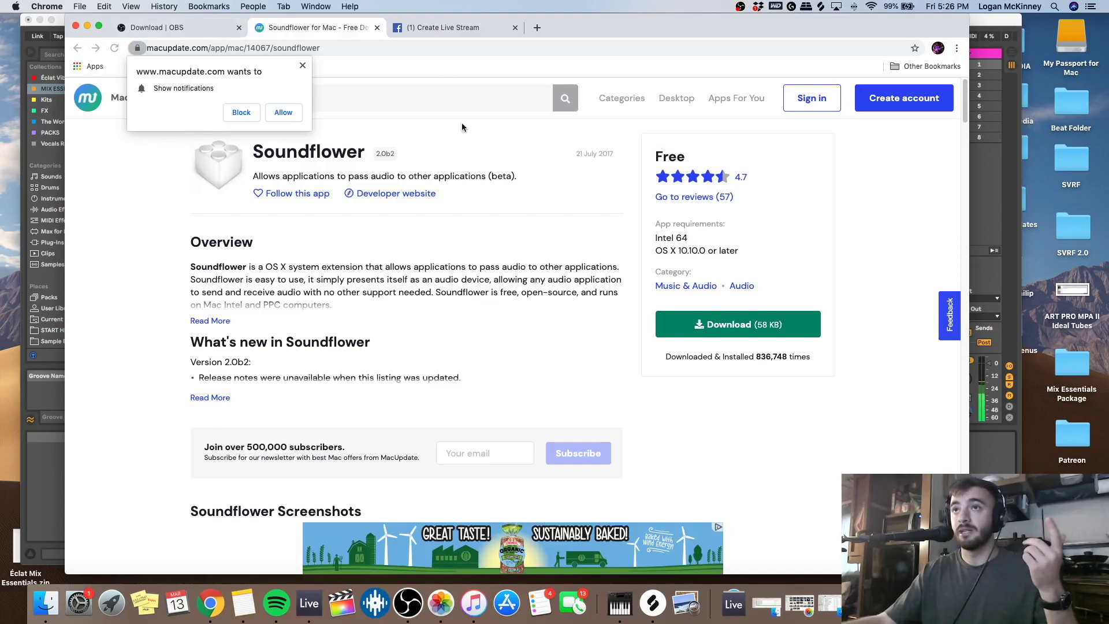
# Dismiss macupdate.com's 'Show notifications' request to reveal the Soundflower download.
pyautogui.click(303, 66)
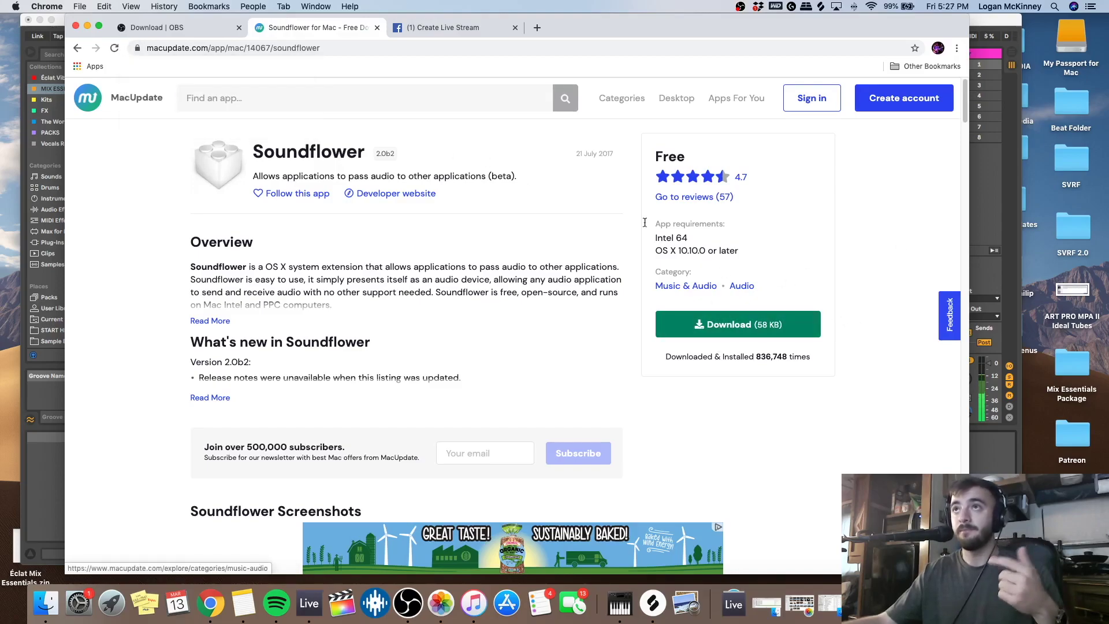
pyautogui.click(258, 108)
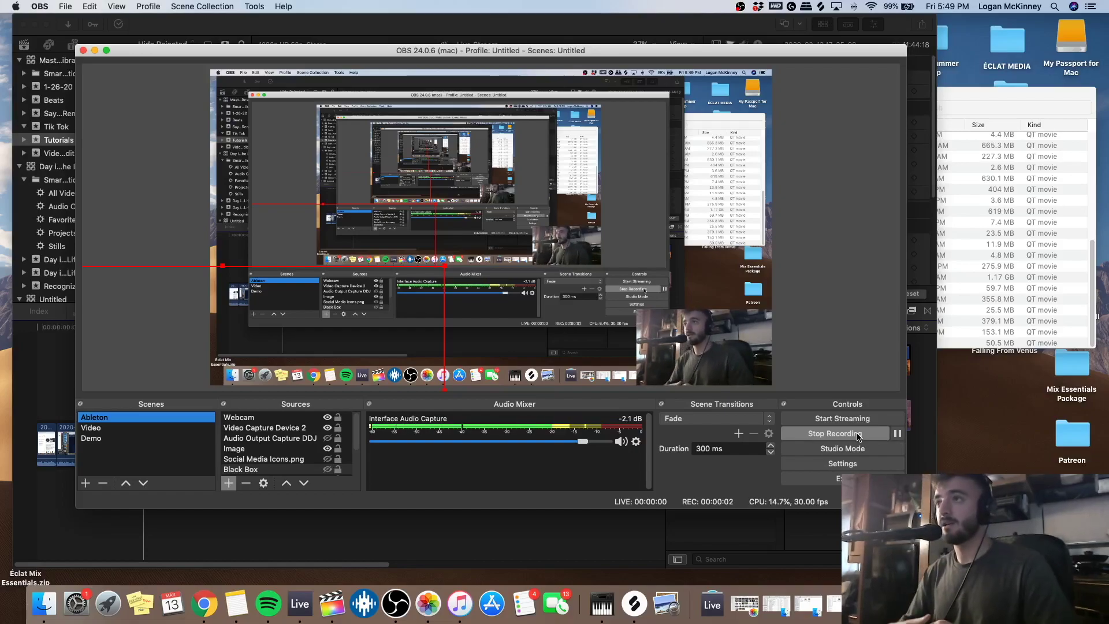
pyautogui.moveTo(422, 52)
pyautogui.mouseDown()
pyautogui.moveTo(484, 35)
pyautogui.moveTo(428, 50)
pyautogui.mouseUp()
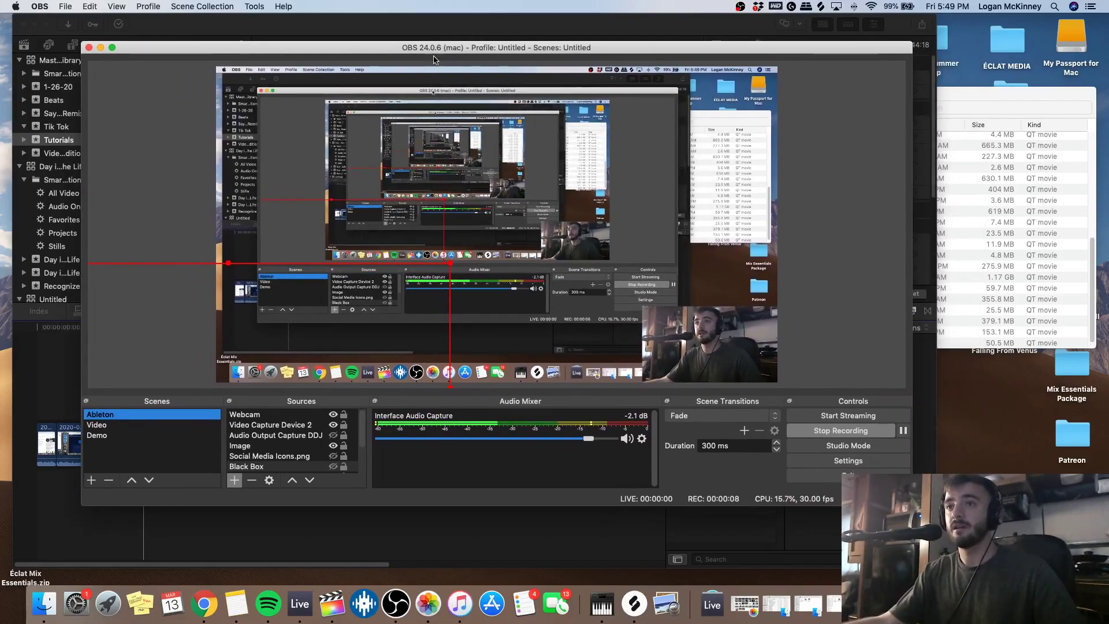
pyautogui.click(279, 419)
pyautogui.click(281, 427)
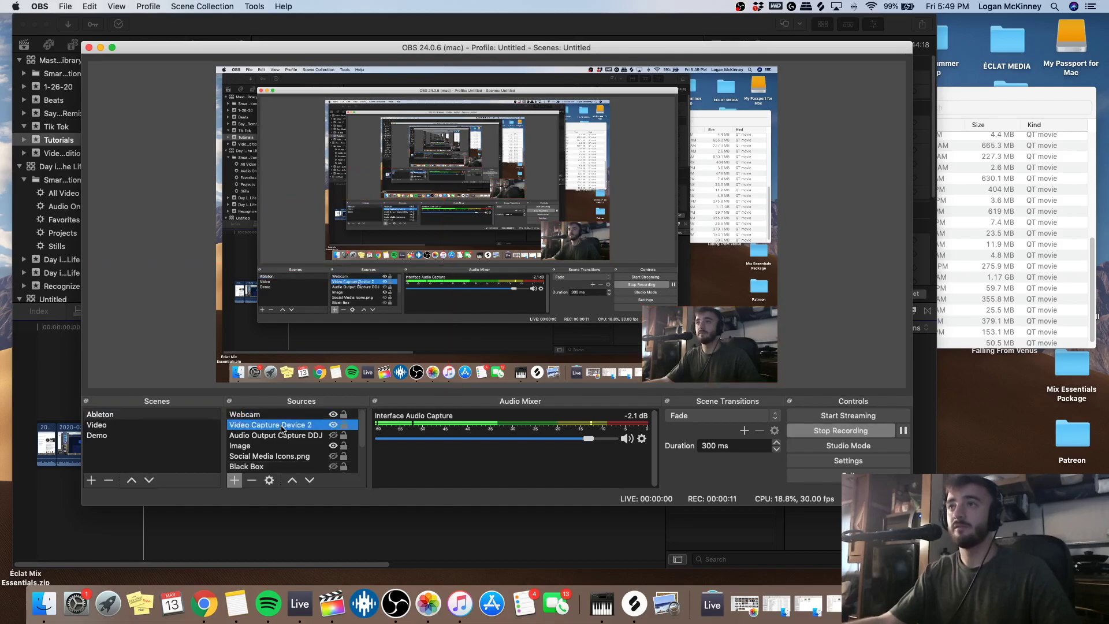
pyautogui.click(282, 440)
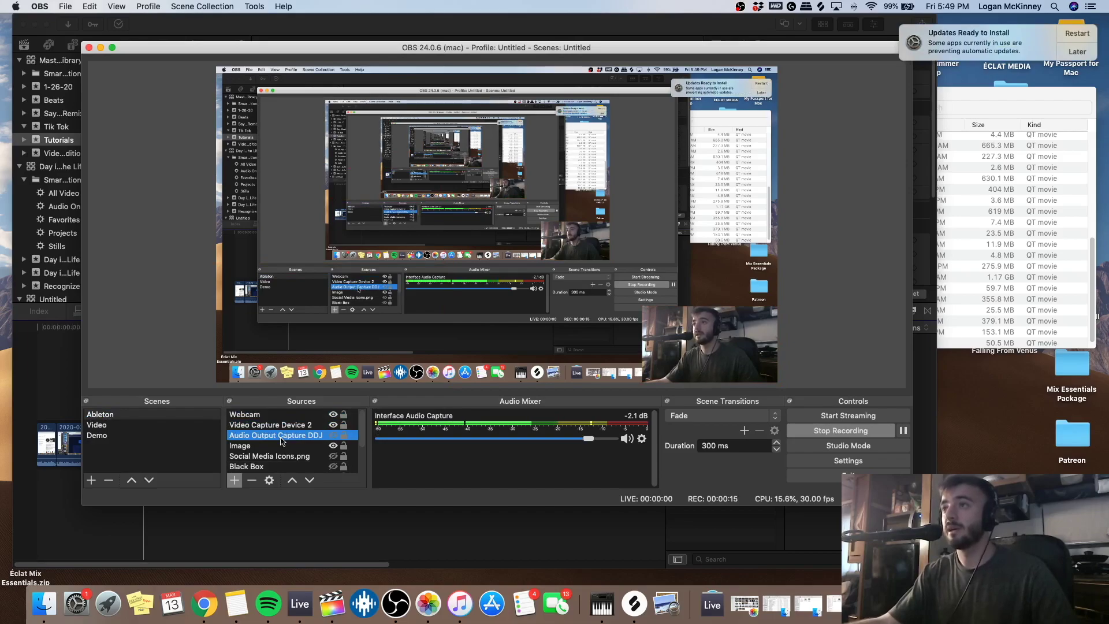
pyautogui.scroll(-3, 281, 440)
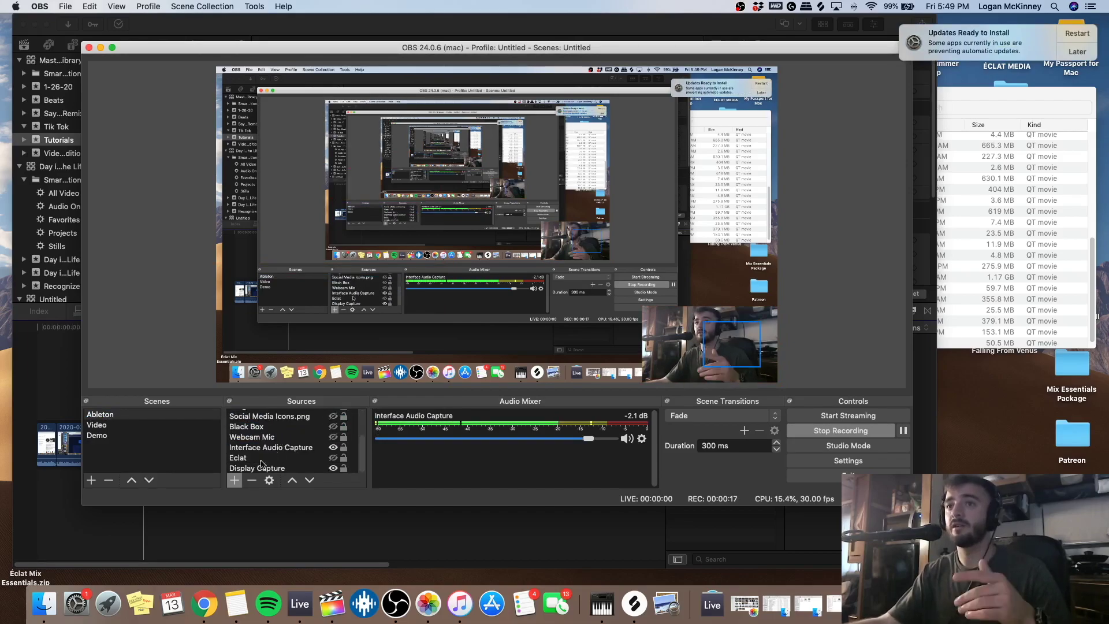
pyautogui.scroll(3, 342, 441)
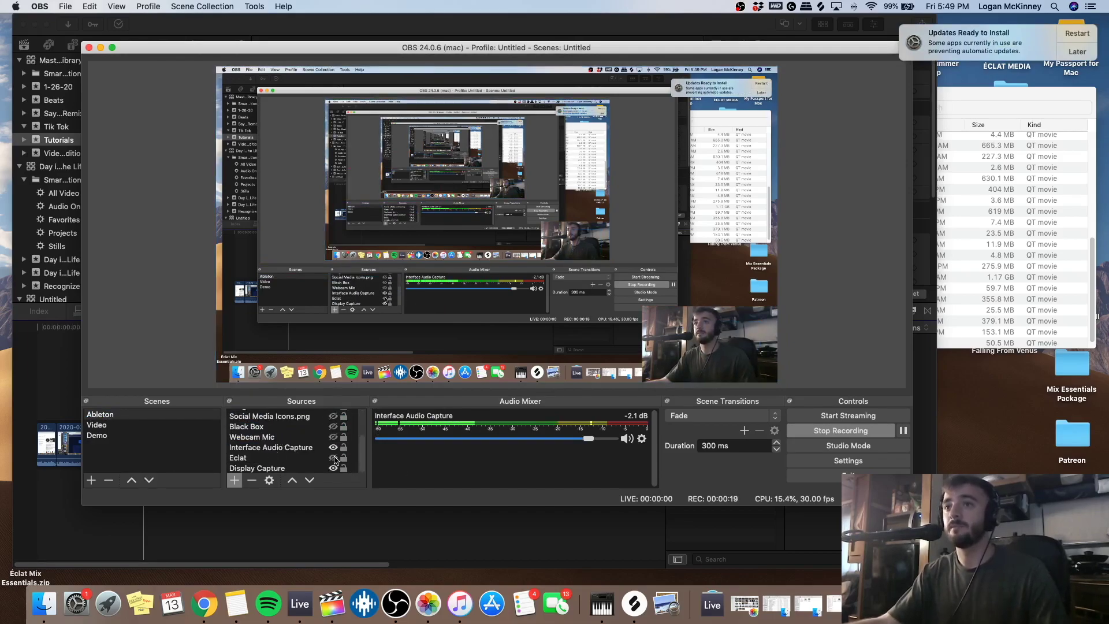
pyautogui.click(236, 436)
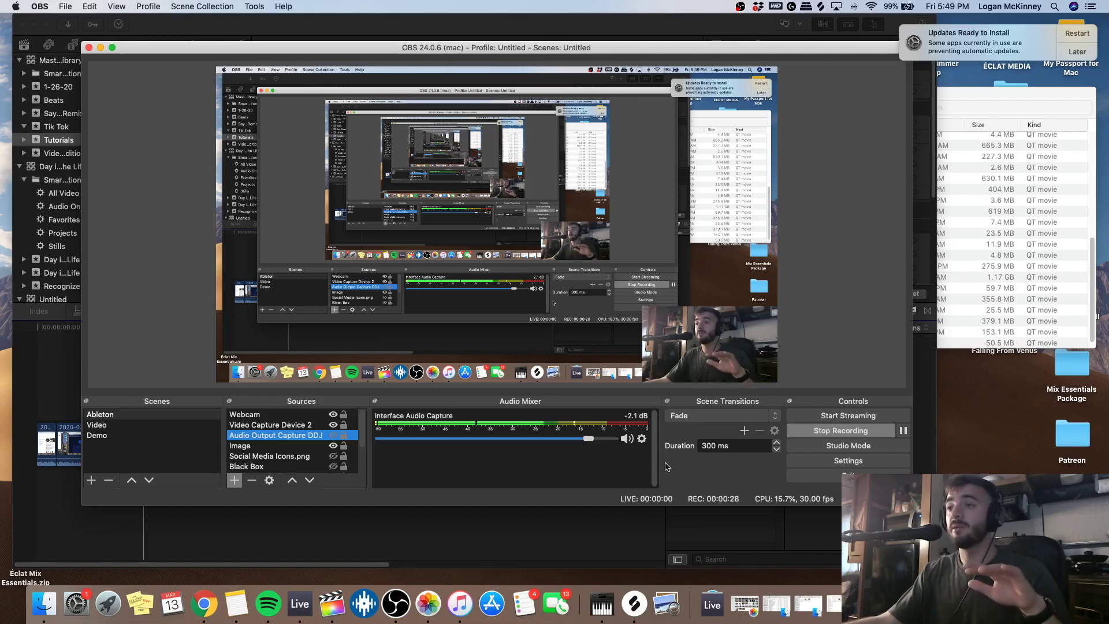
# Launch Audio MIDI Setup and delete the old Multi-Output Device 2.
pyautogui.click(601, 603)
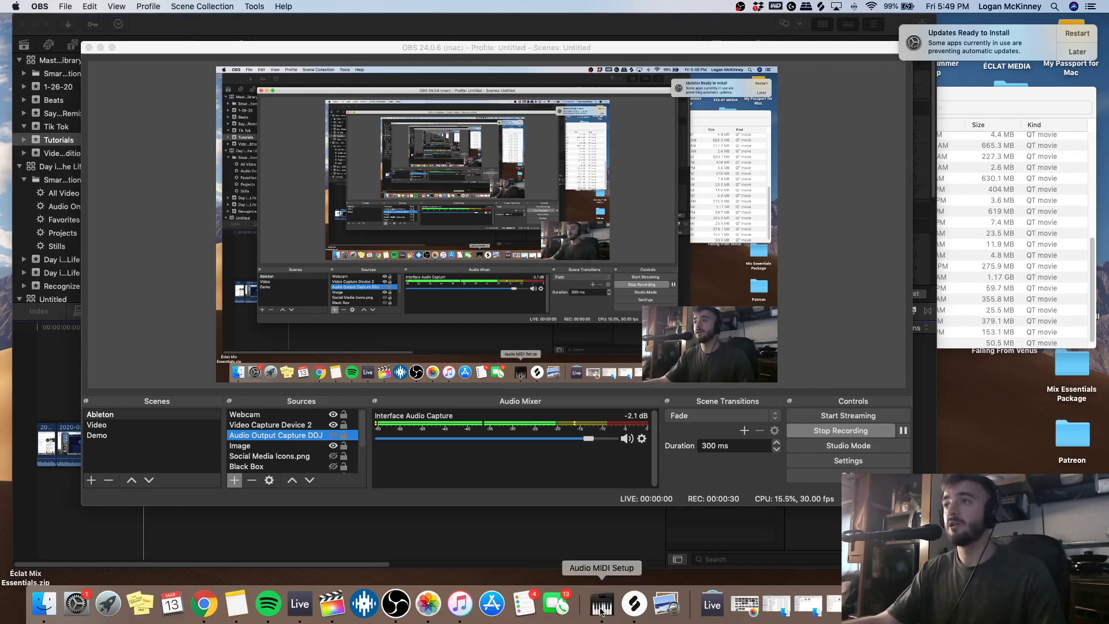
pyautogui.moveTo(321, 140); pyautogui.dragTo(270, 117)
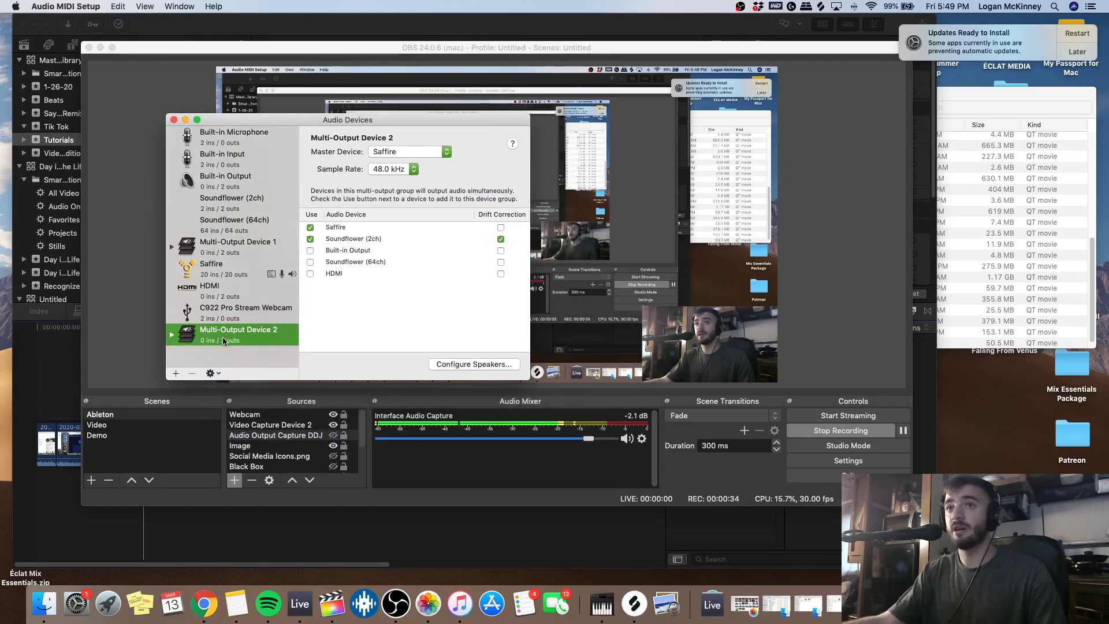
pyautogui.click(191, 374)
pyautogui.rightClick(205, 330)
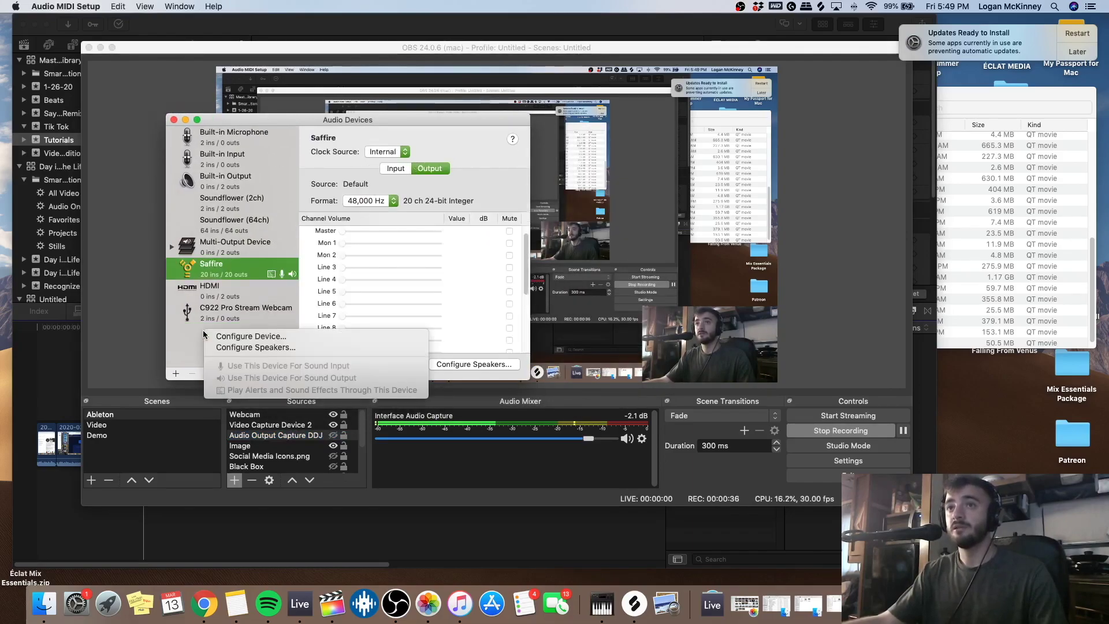
pyautogui.click(173, 358)
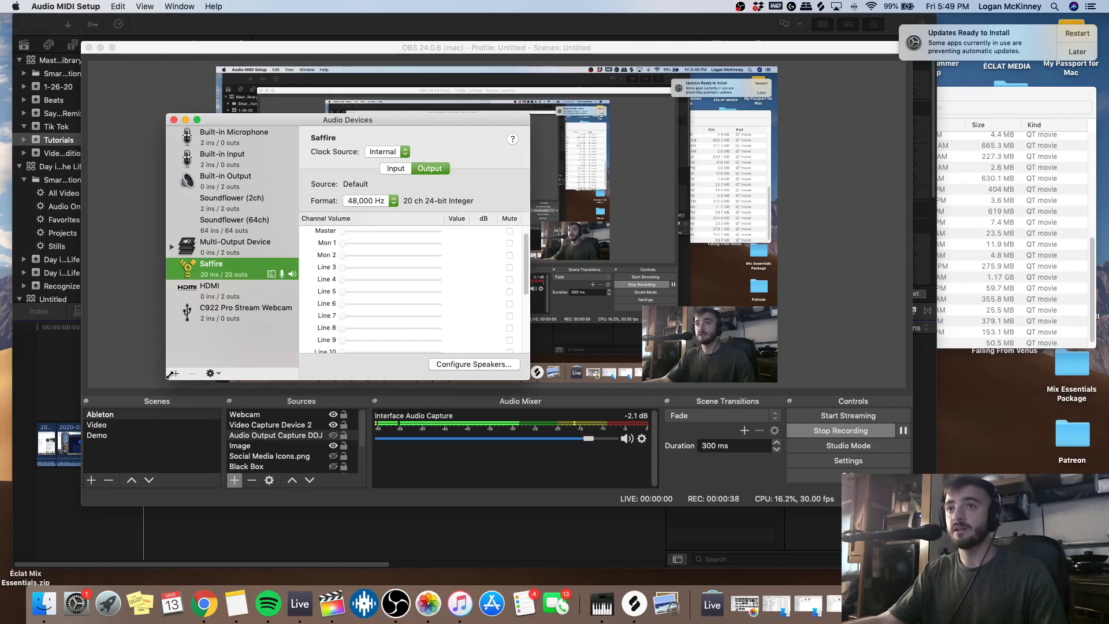
# Create a new Multi-Output Device with Saffire and Soundflower (2ch), then close the window.
pyautogui.click(176, 374)
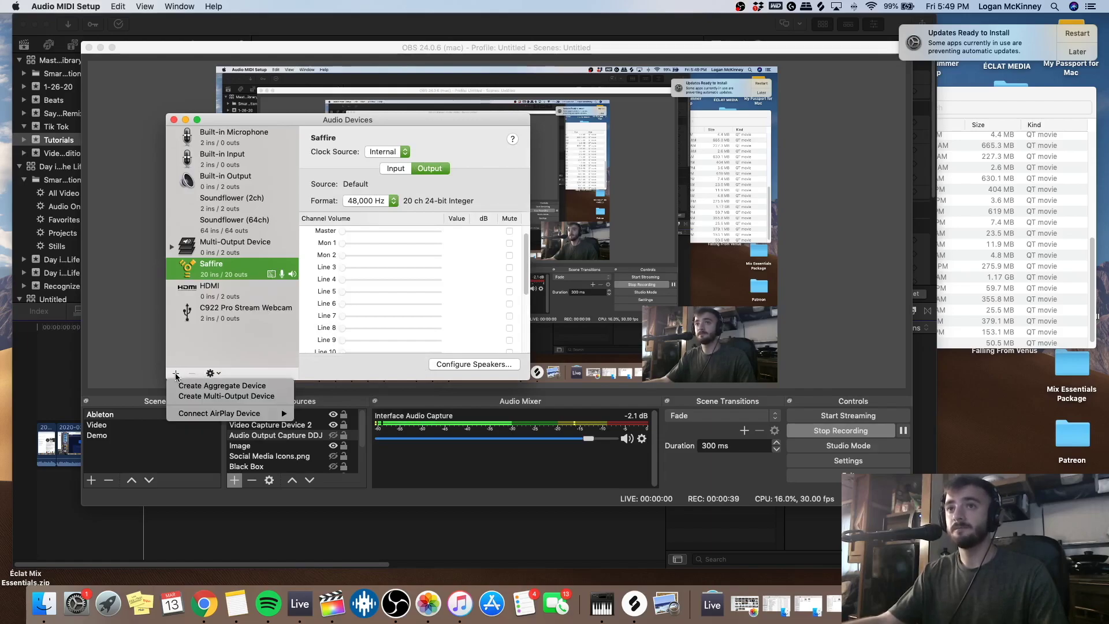
pyautogui.click(197, 396)
pyautogui.click(310, 227)
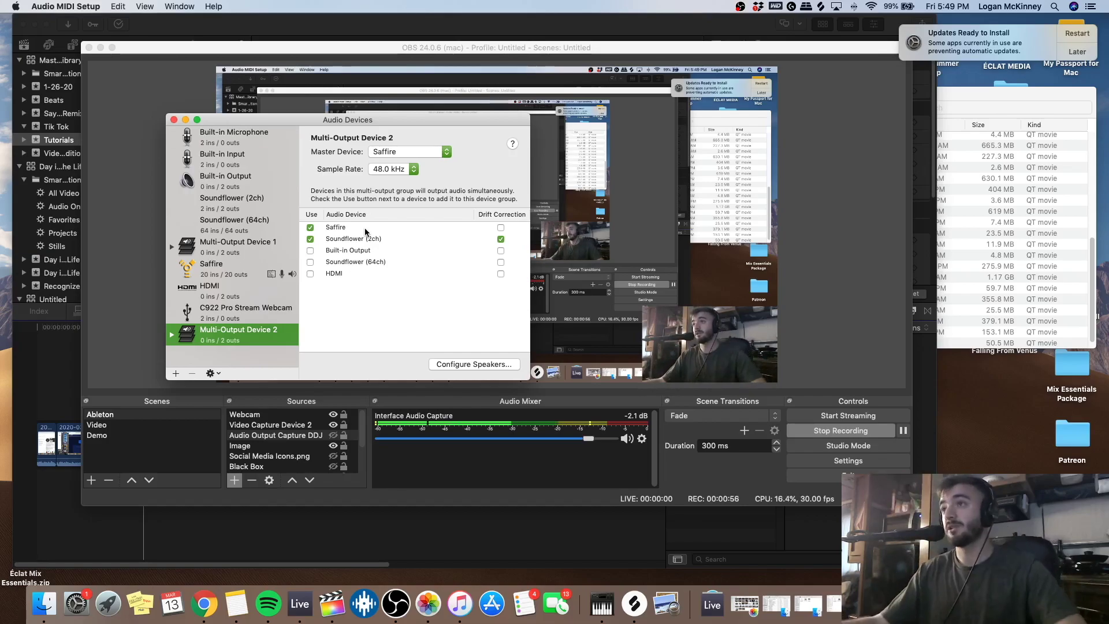
pyautogui.click(173, 120)
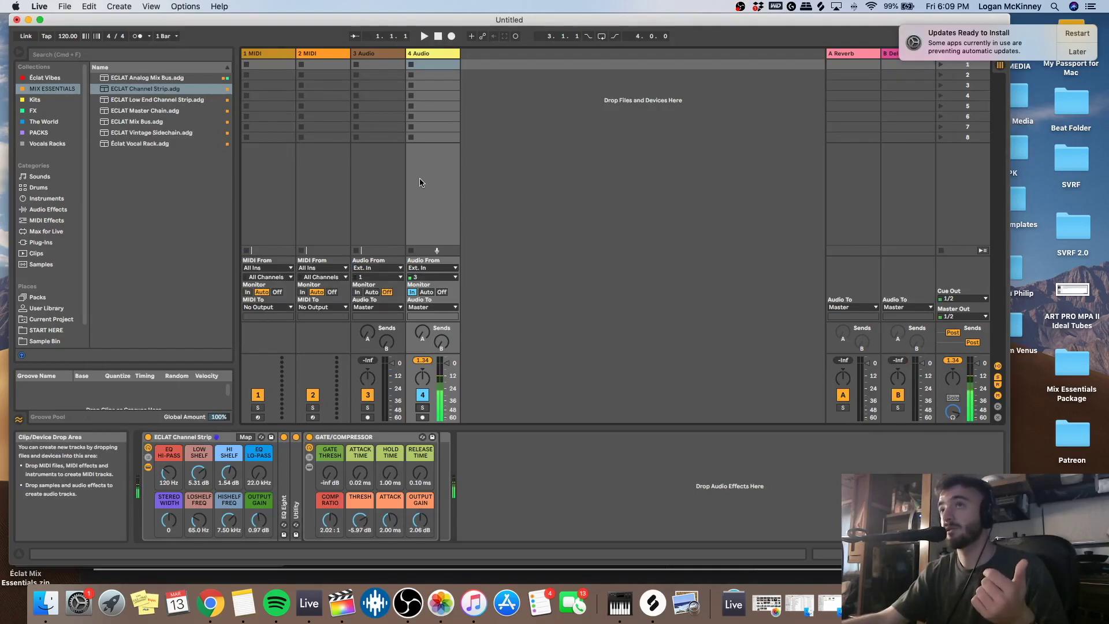
# In Live's Audio preferences, set the output device to Multi-Output Device (0 In, 2 Out).
pyautogui.click(39, 7)
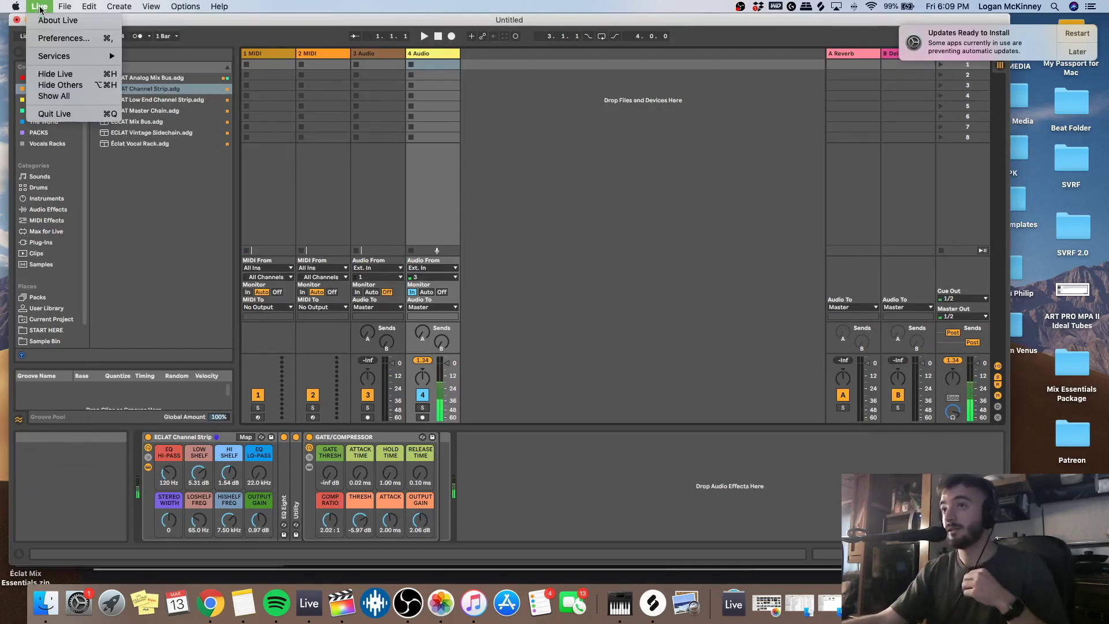
pyautogui.click(58, 38)
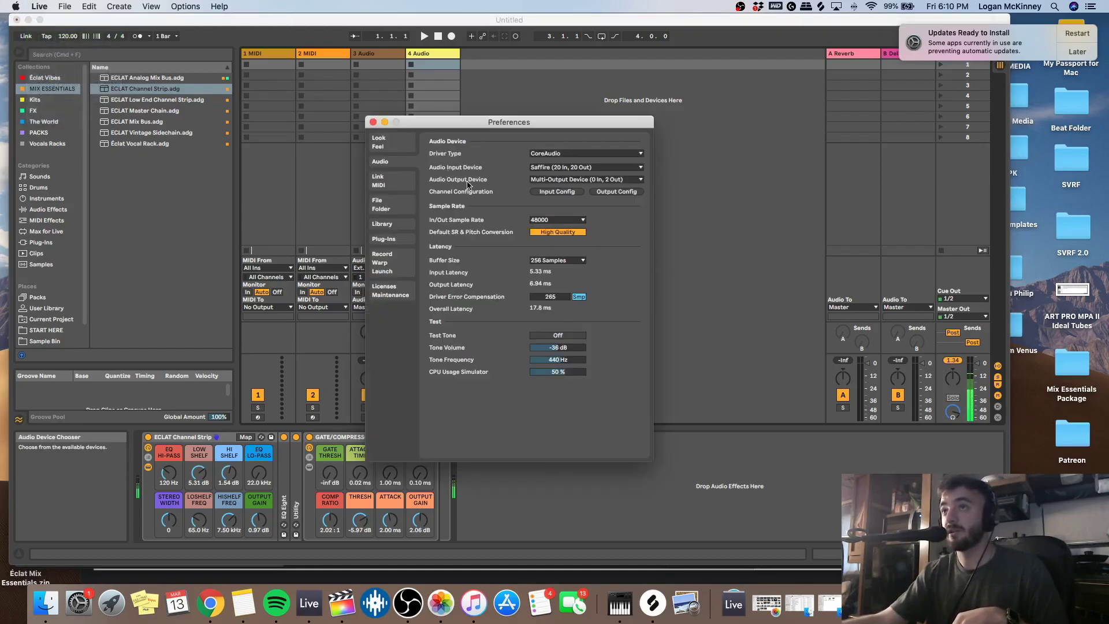
pyautogui.click(552, 183)
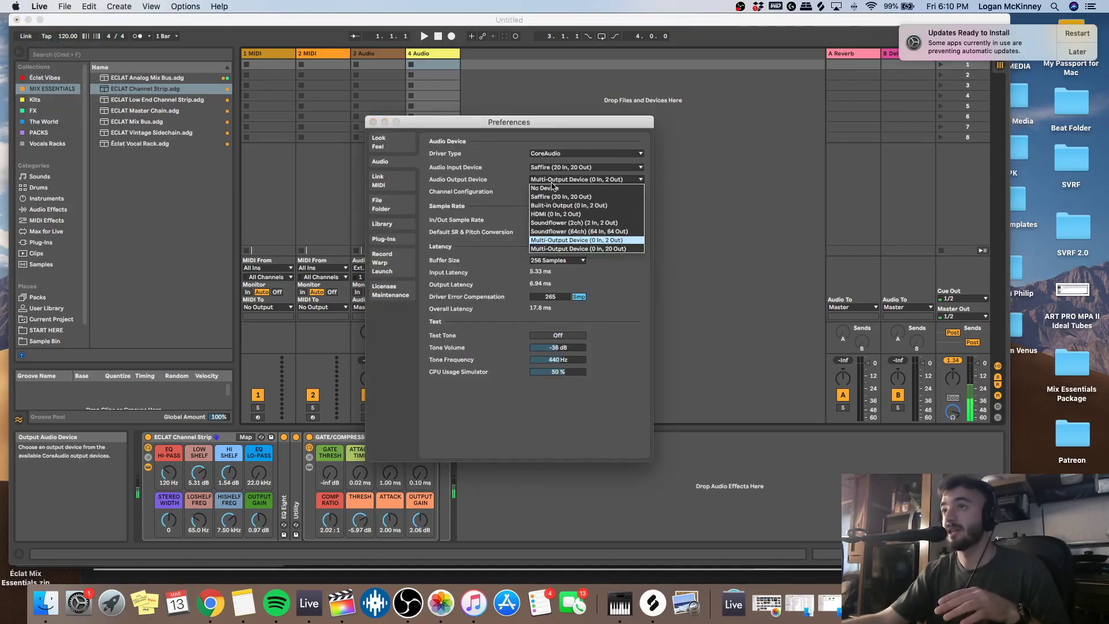
pyautogui.click(578, 244)
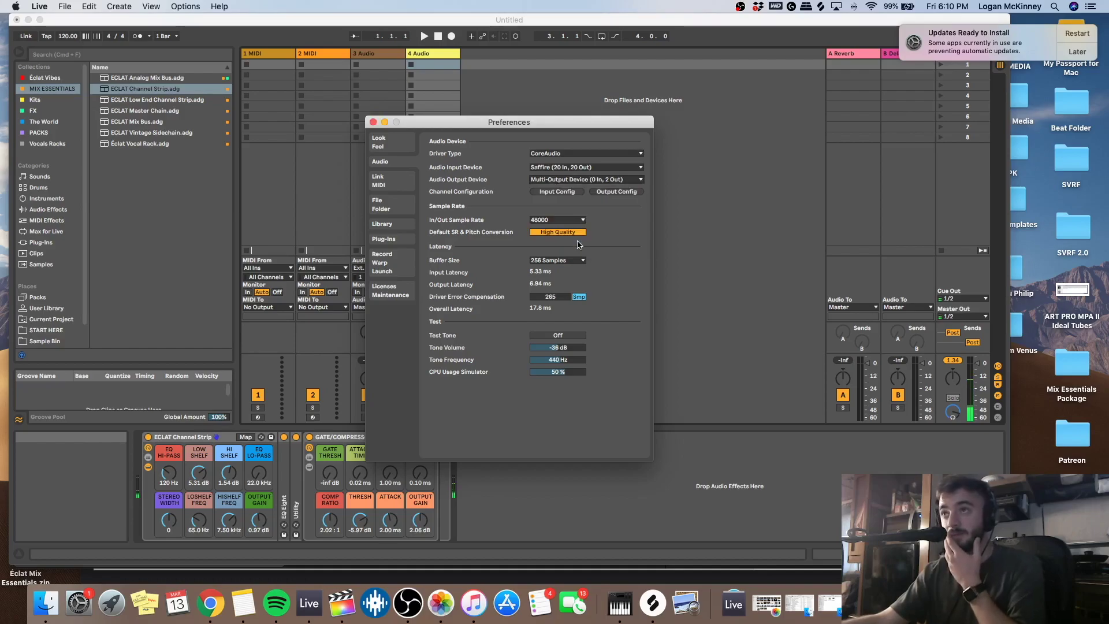
pyautogui.click(557, 181)
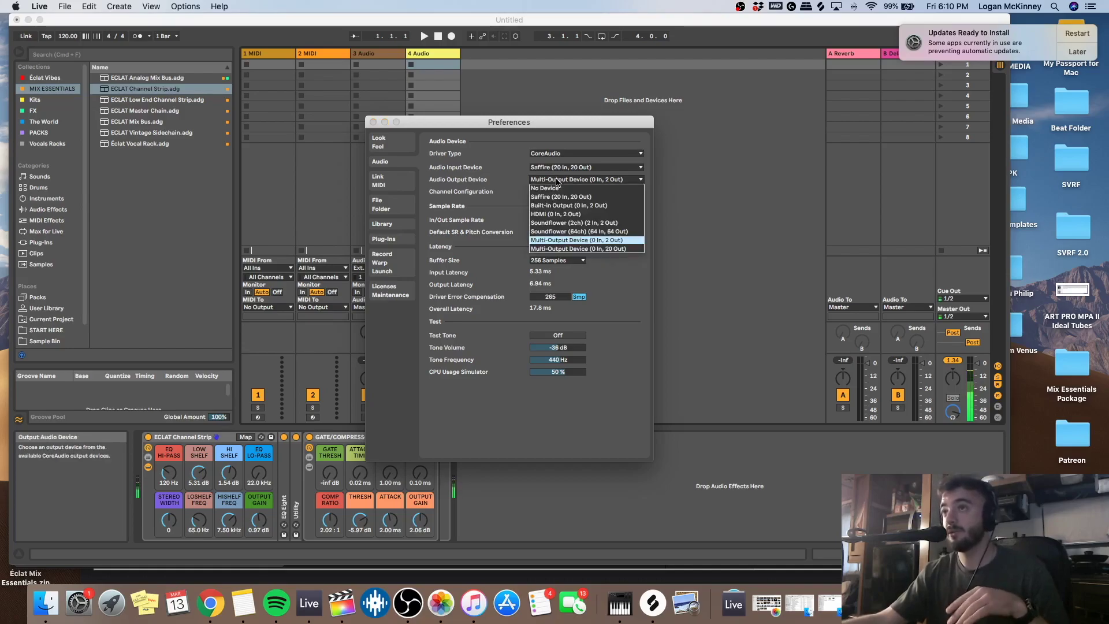
pyautogui.click(563, 241)
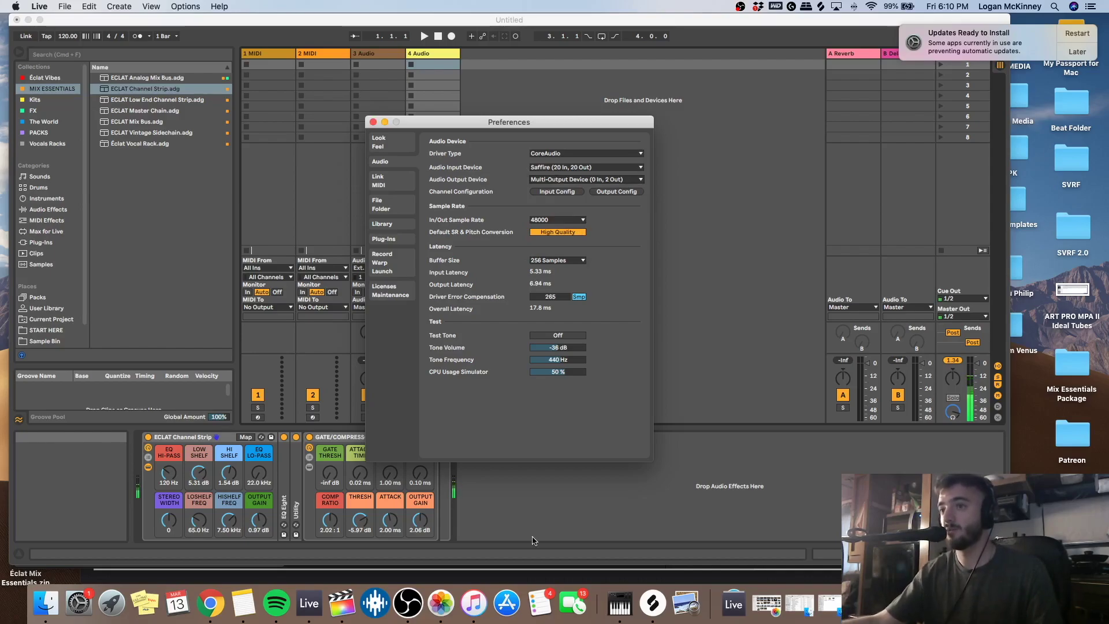
# Add an Audio Input Capture 3 source to the OBS scene and open its Device list.
pyautogui.click(408, 602)
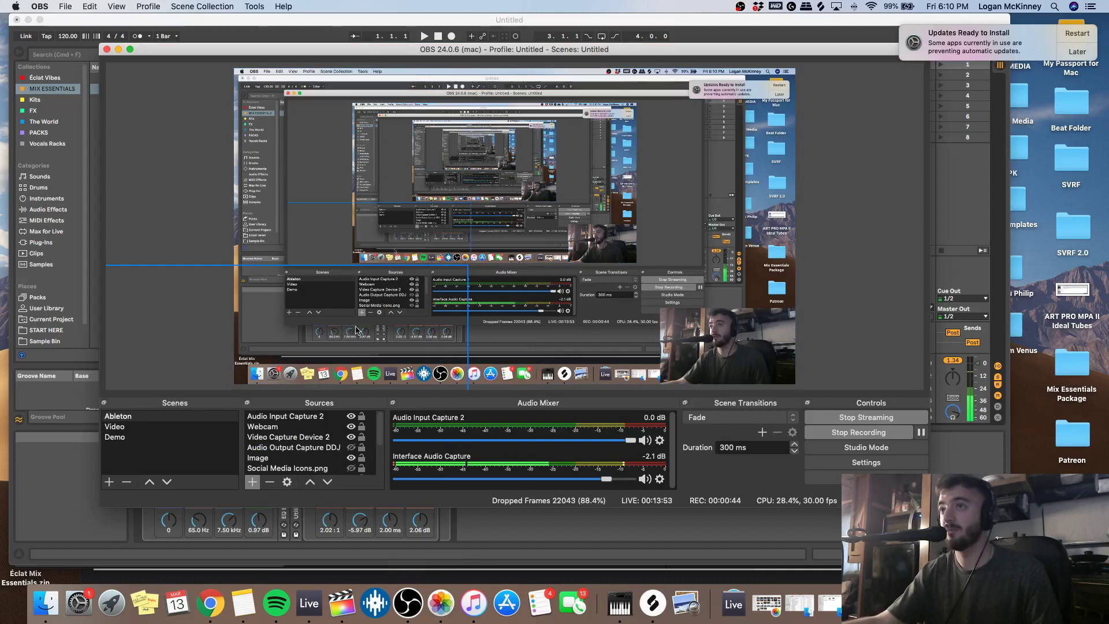
pyautogui.click(252, 481)
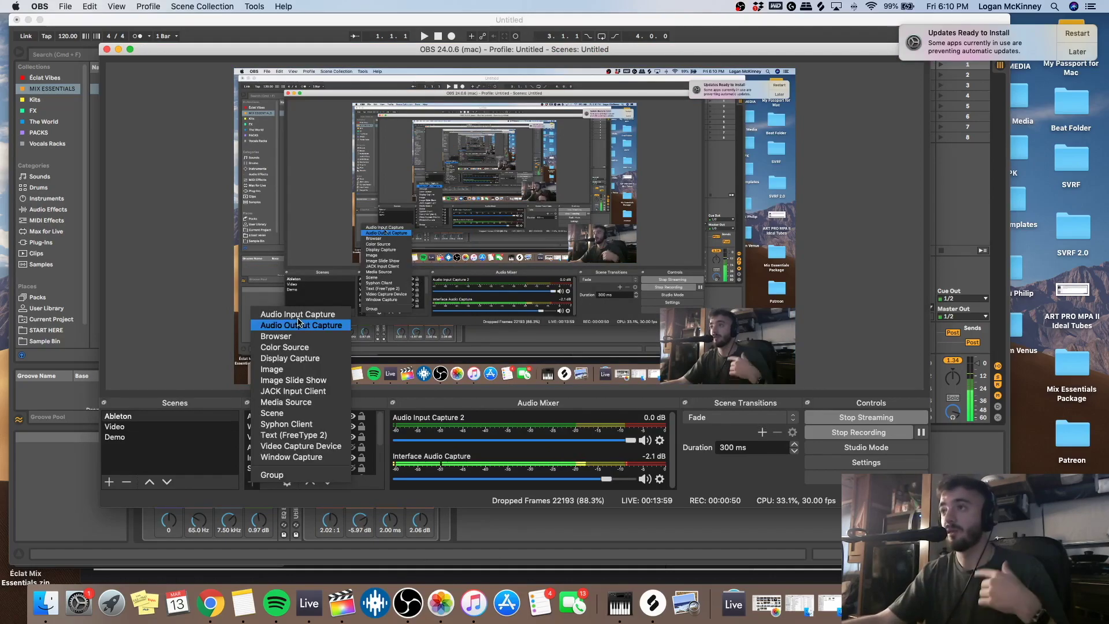
pyautogui.click(332, 512)
pyautogui.click(253, 482)
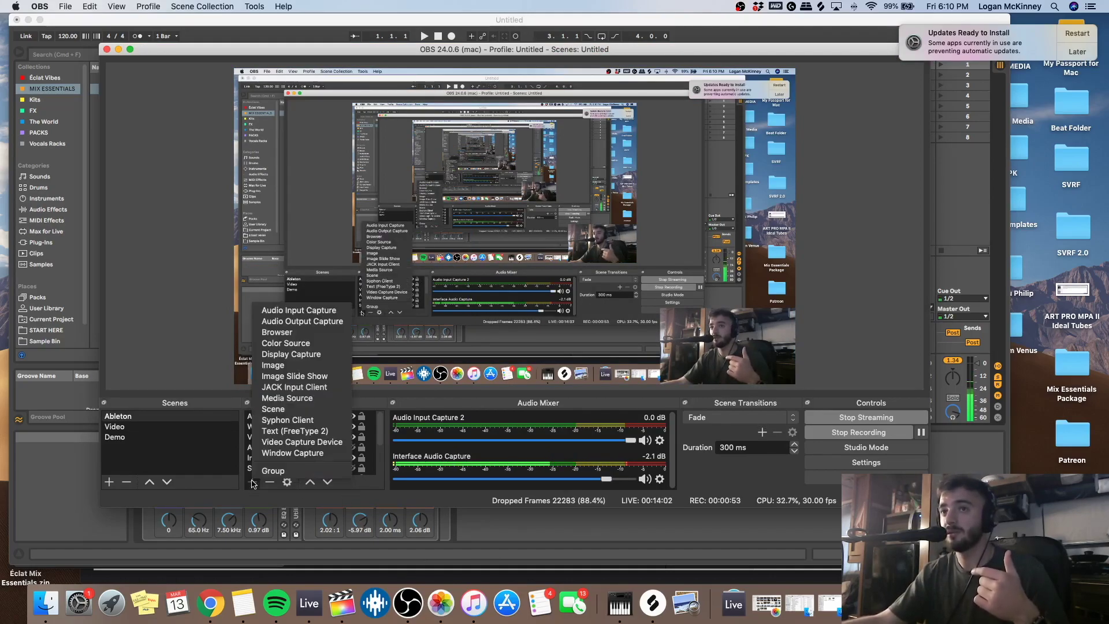
pyautogui.click(295, 312)
pyautogui.click(588, 219)
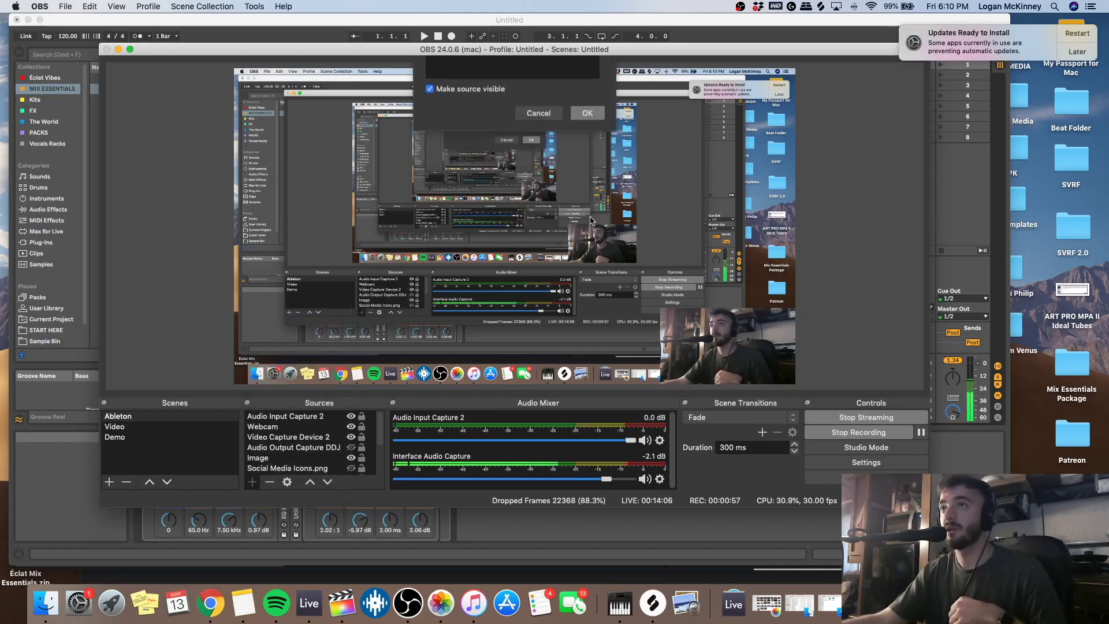
pyautogui.click(447, 131)
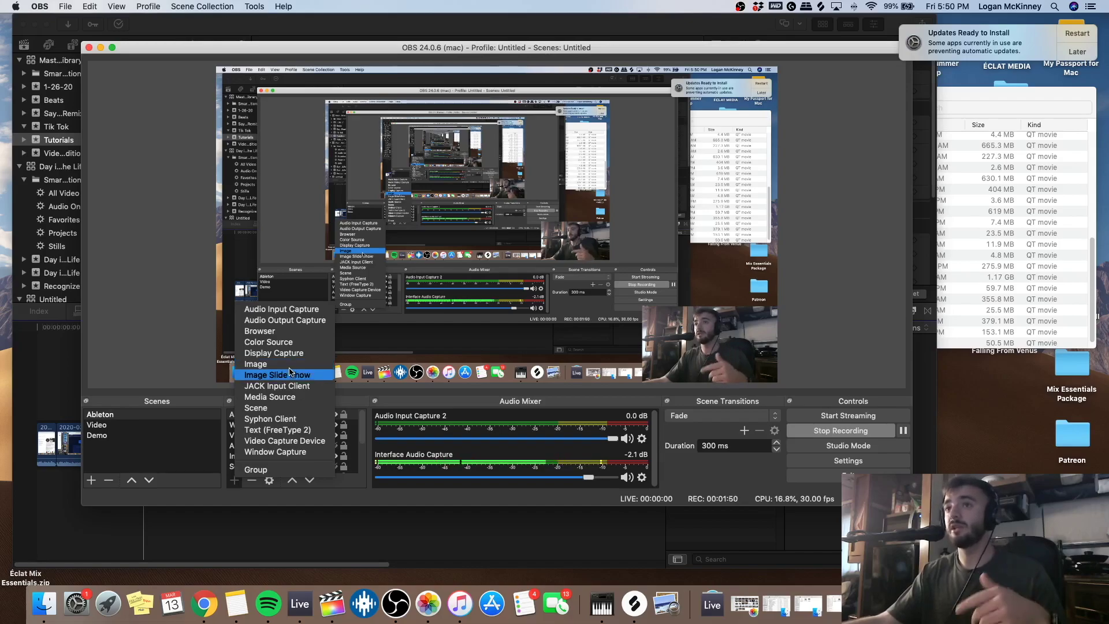
# Add a Video Capture Device 3 source using the C922 Pro Stream Webcam #4.
pyautogui.click(249, 486)
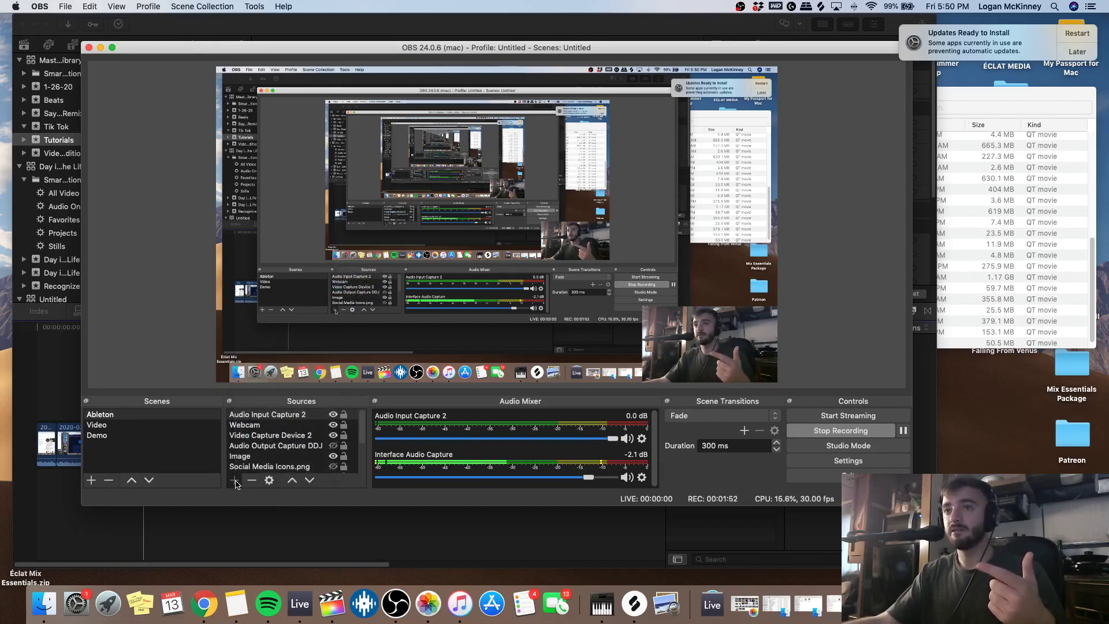
pyautogui.click(234, 480)
pyautogui.click(271, 443)
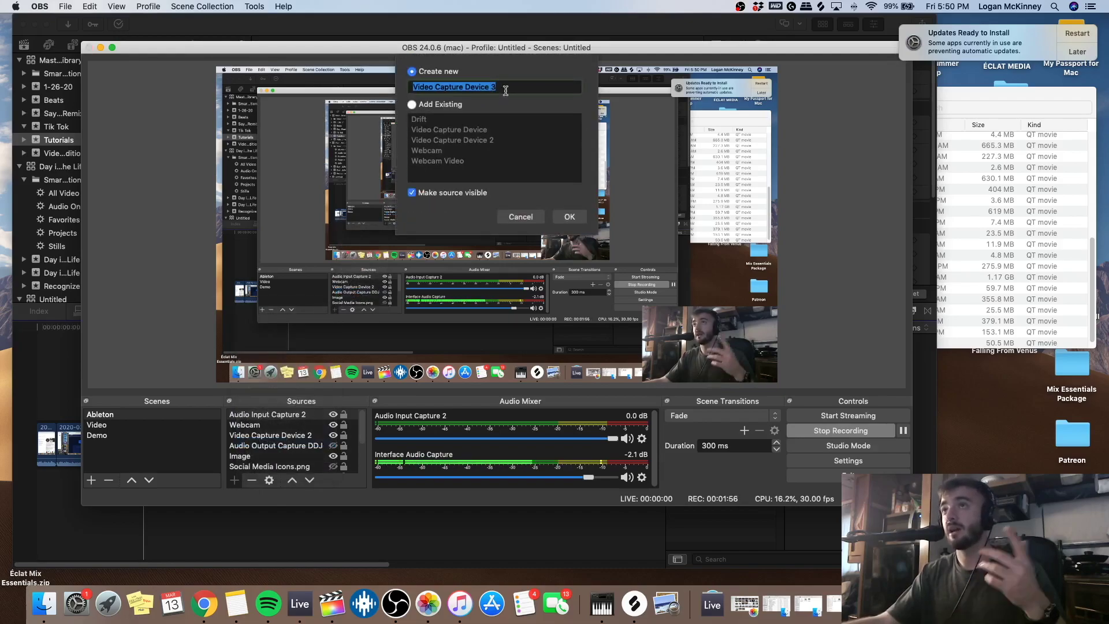
pyautogui.click(574, 220)
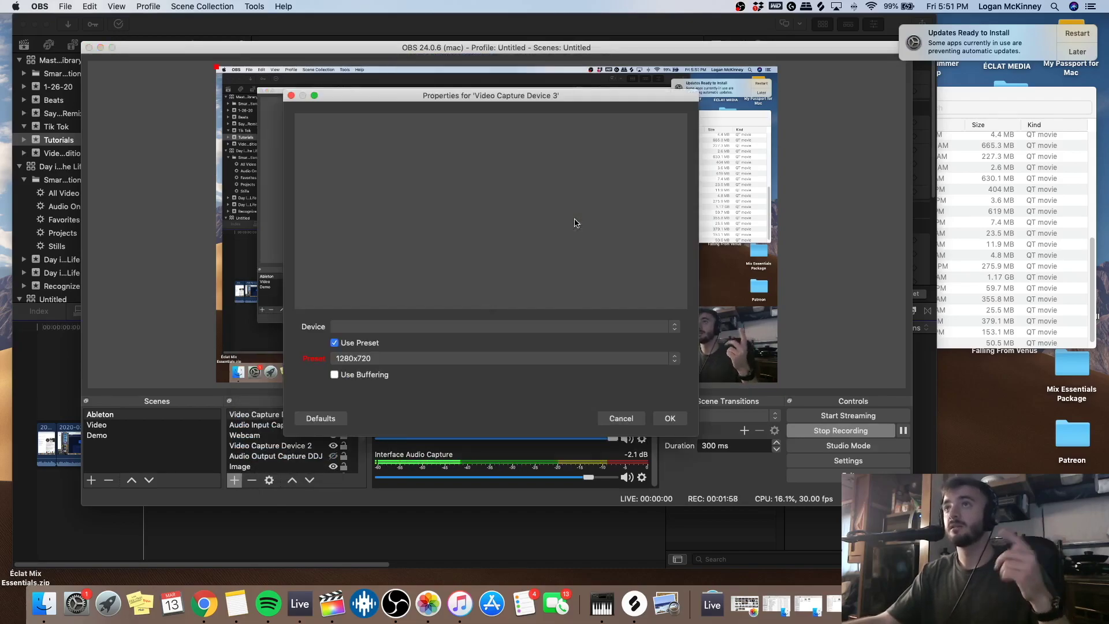
pyautogui.click(451, 329)
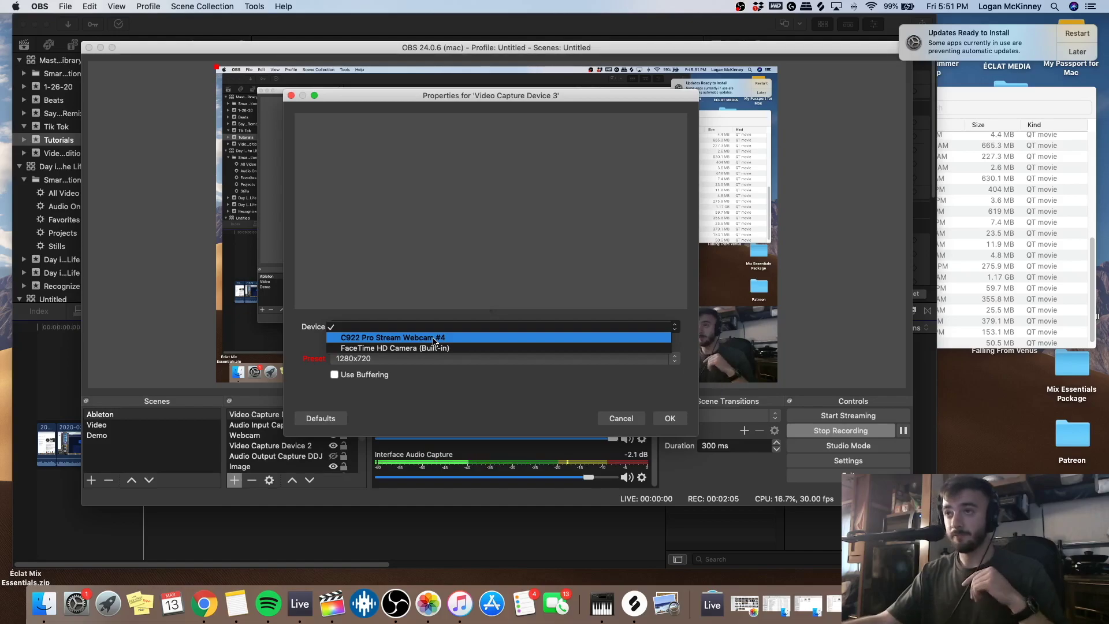
pyautogui.click(434, 338)
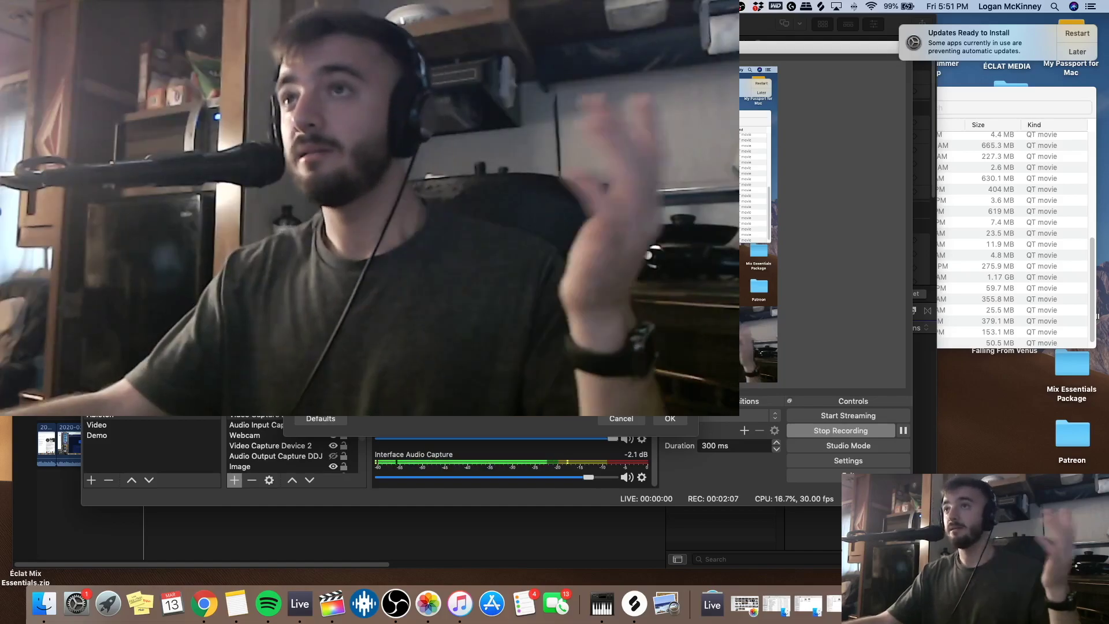
# Confirm the webcam source's properties and go to the Facebook Live page in Chrome.
pyautogui.click(670, 418)
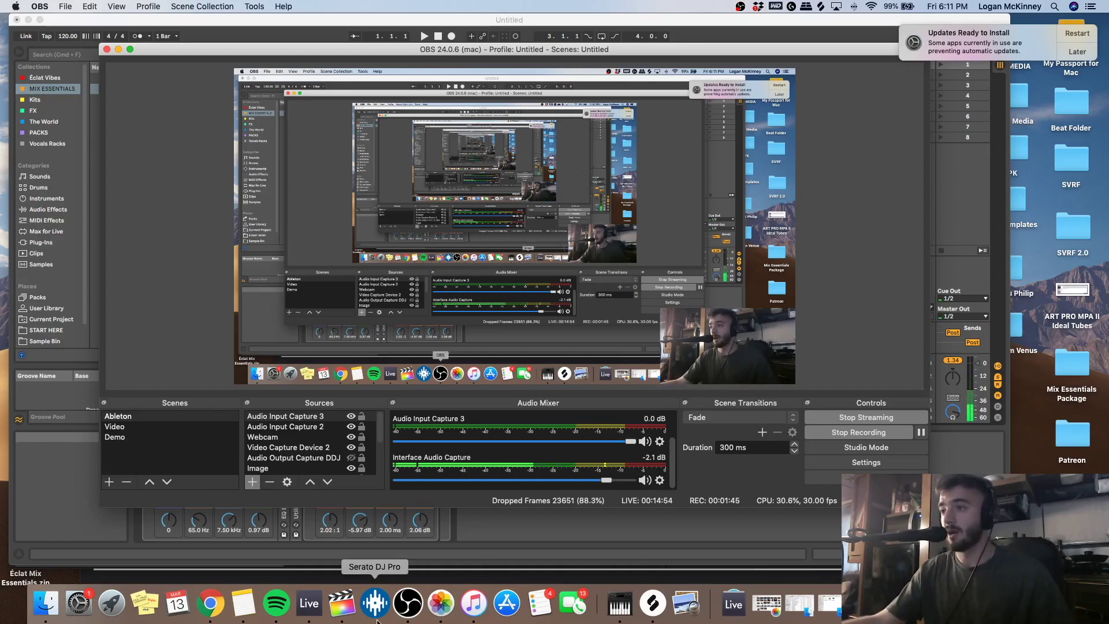
pyautogui.click(210, 603)
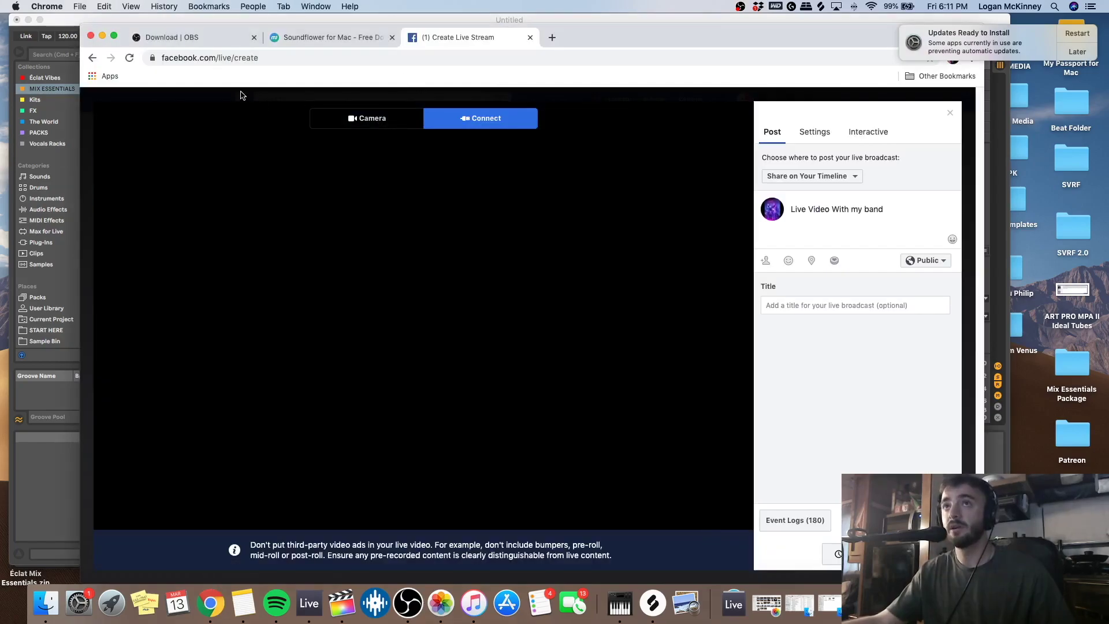
# Start a new Facebook Live stream and copy its server URL for OBS.
pyautogui.click(93, 59)
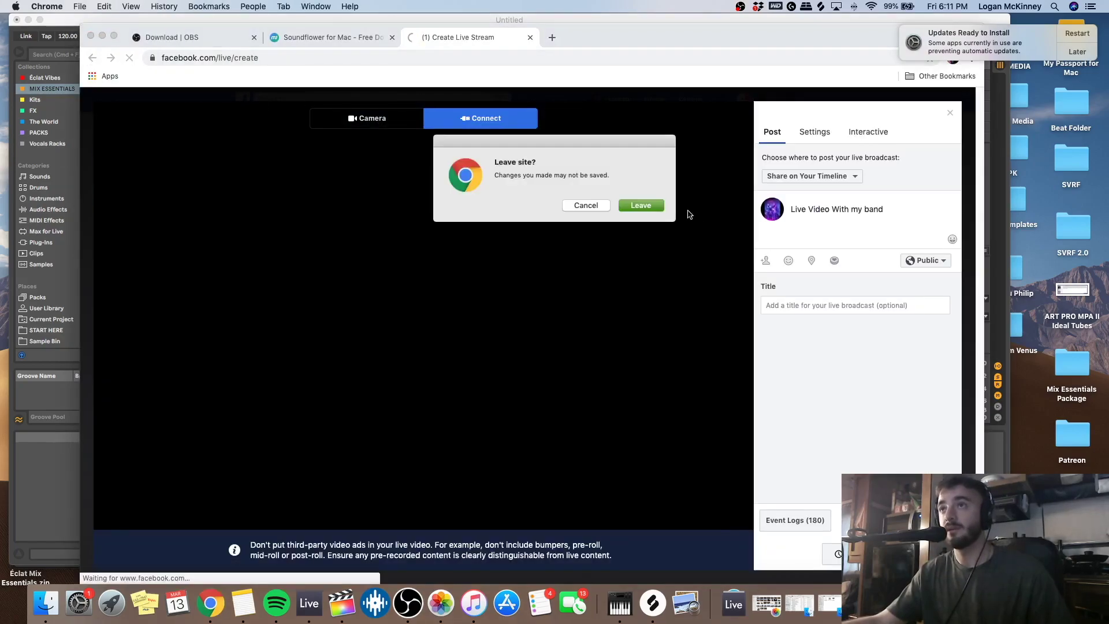
pyautogui.click(639, 206)
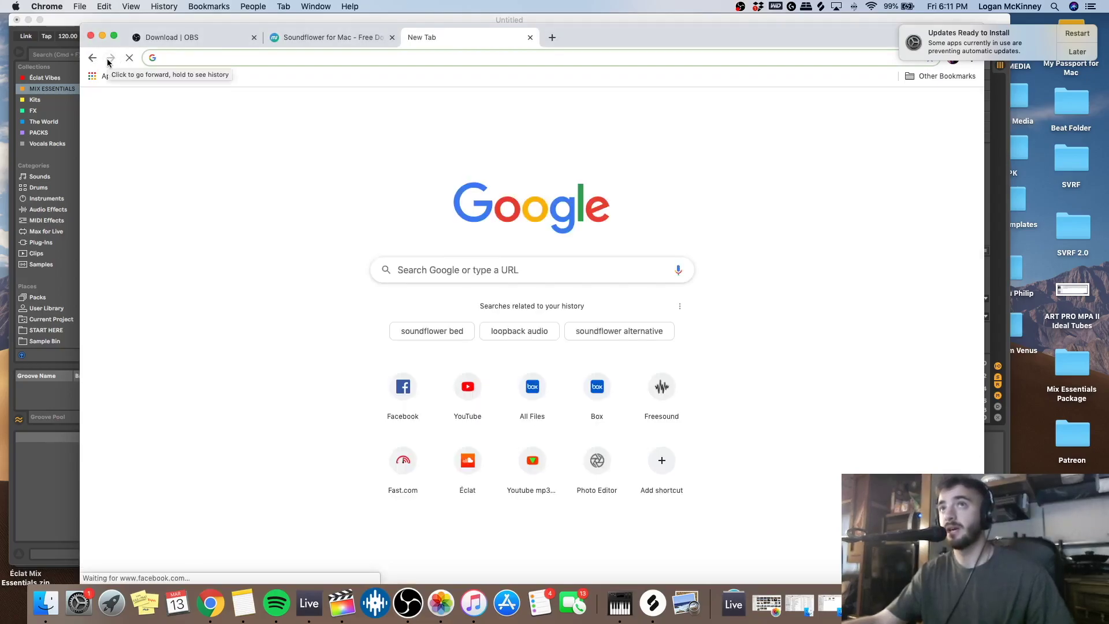
pyautogui.click(108, 60)
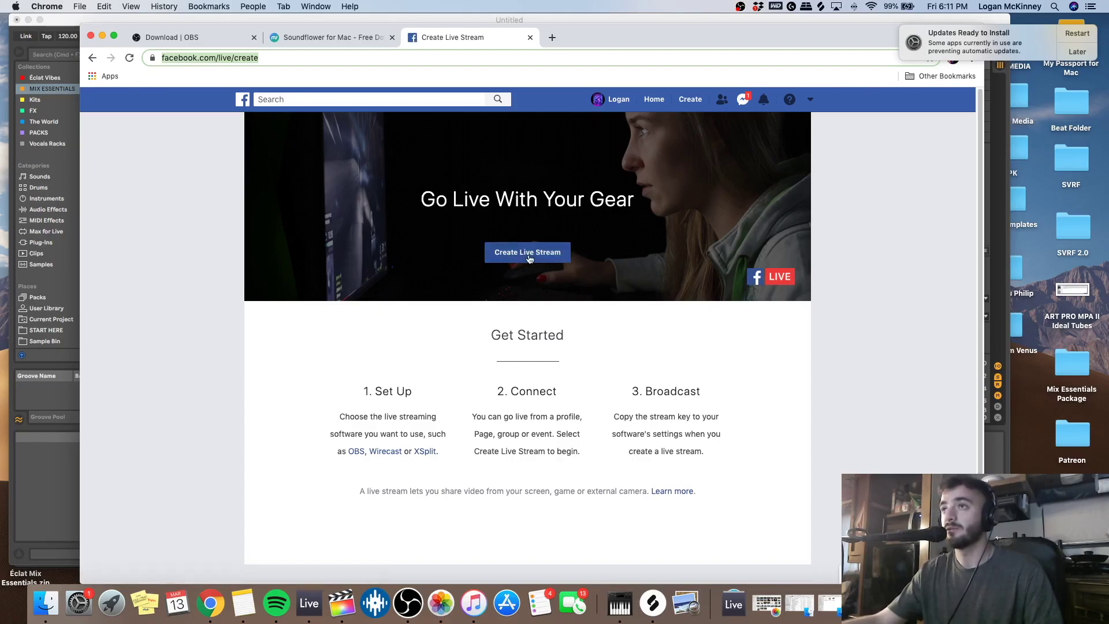
pyautogui.click(528, 257)
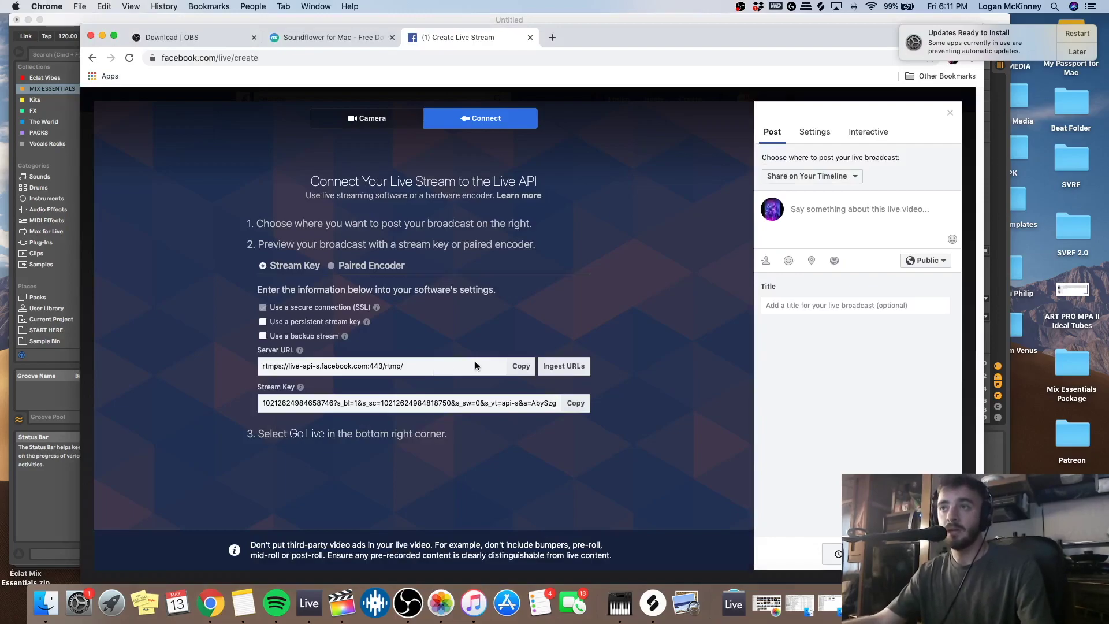
pyautogui.click(519, 369)
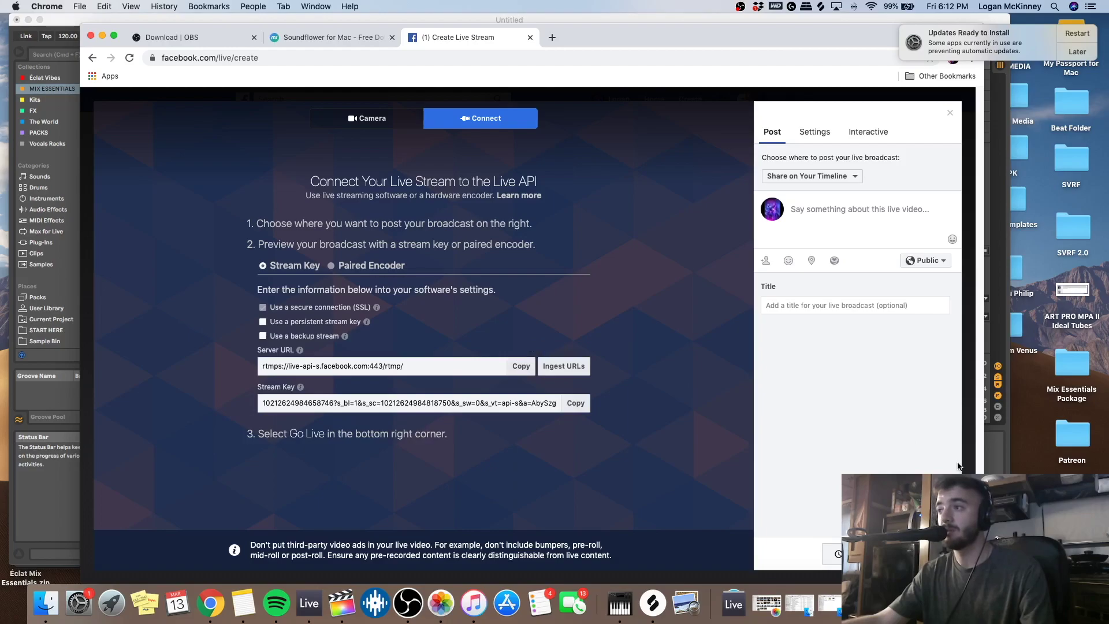
pyautogui.click(409, 603)
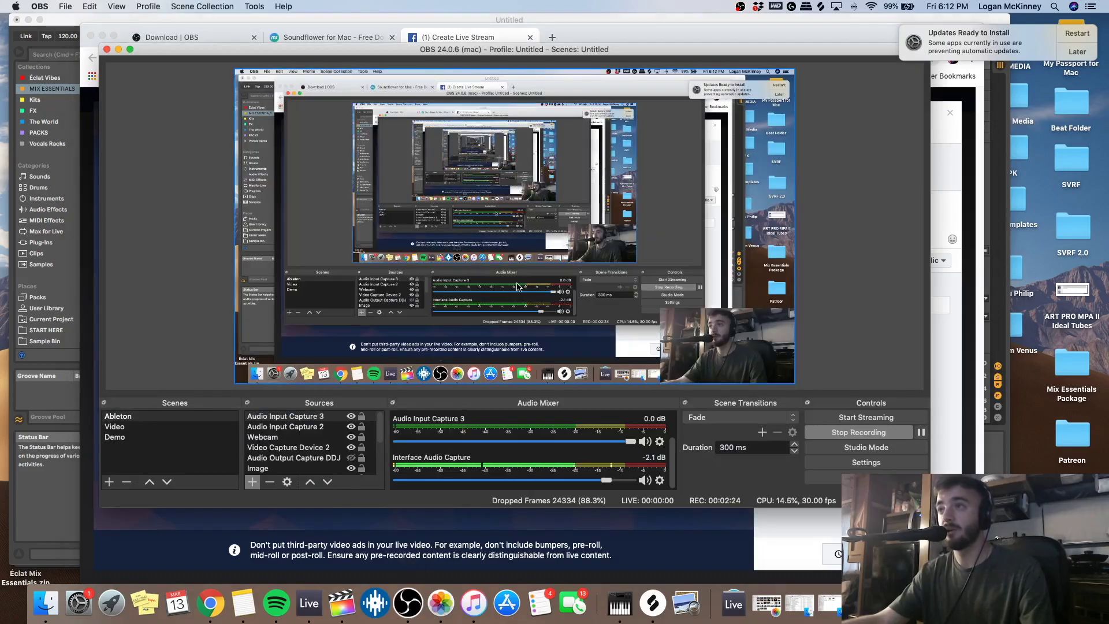
# Paste rtmps://live-api-s.facebook.com:443/rtmp/ as the server in OBS's Stream preferences.
pyautogui.click(40, 6)
pyautogui.click(71, 40)
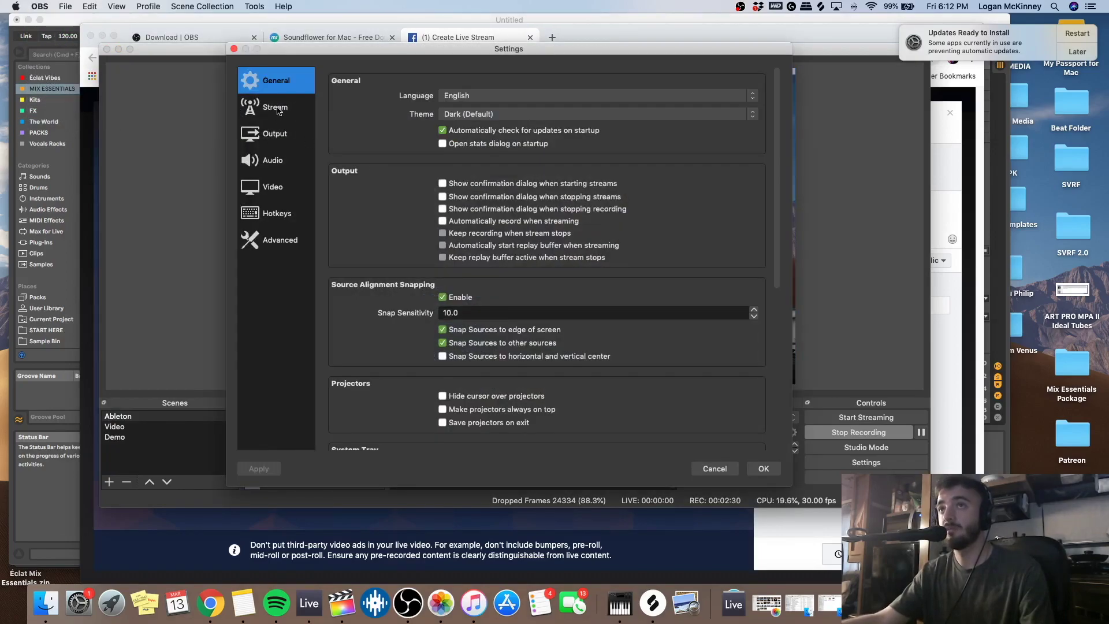
pyautogui.click(276, 108)
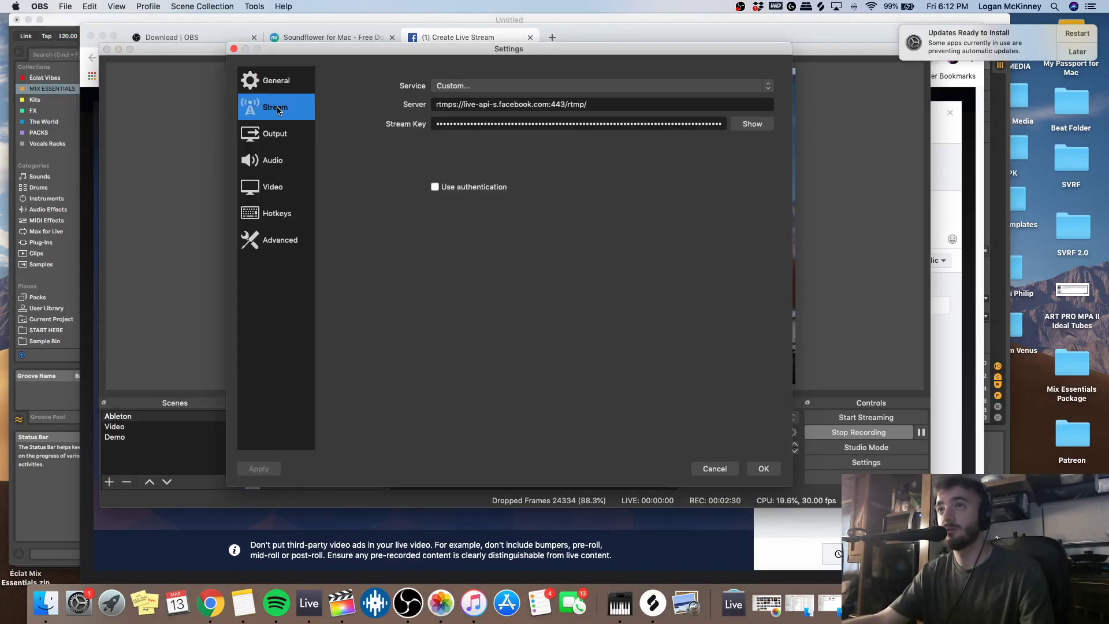
pyautogui.click(621, 103)
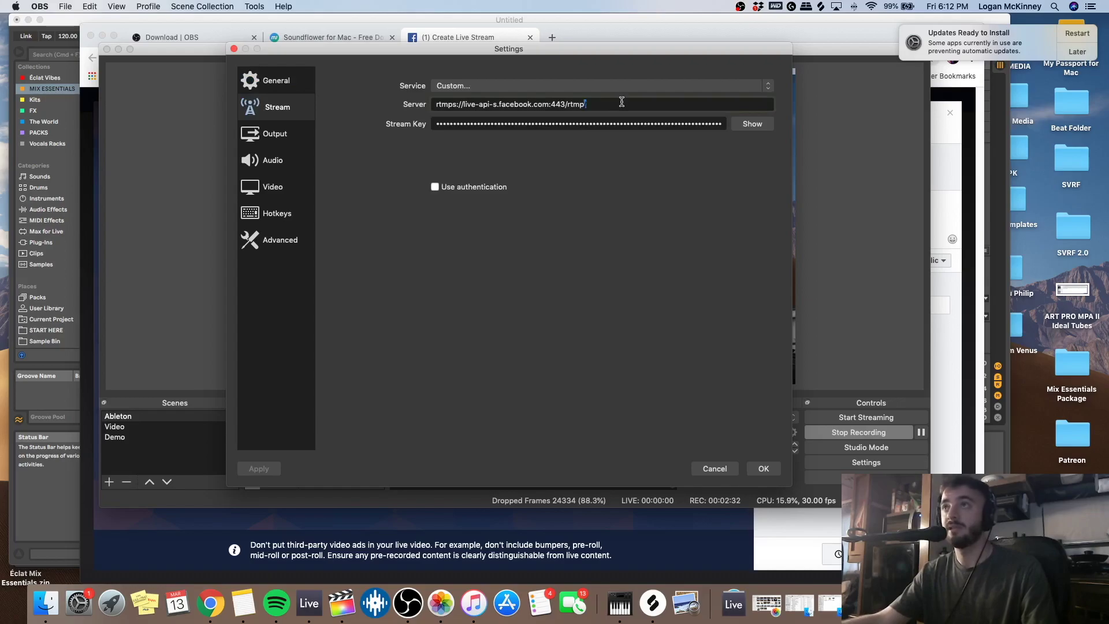
pyautogui.press('super+a')
pyautogui.press('super+v')
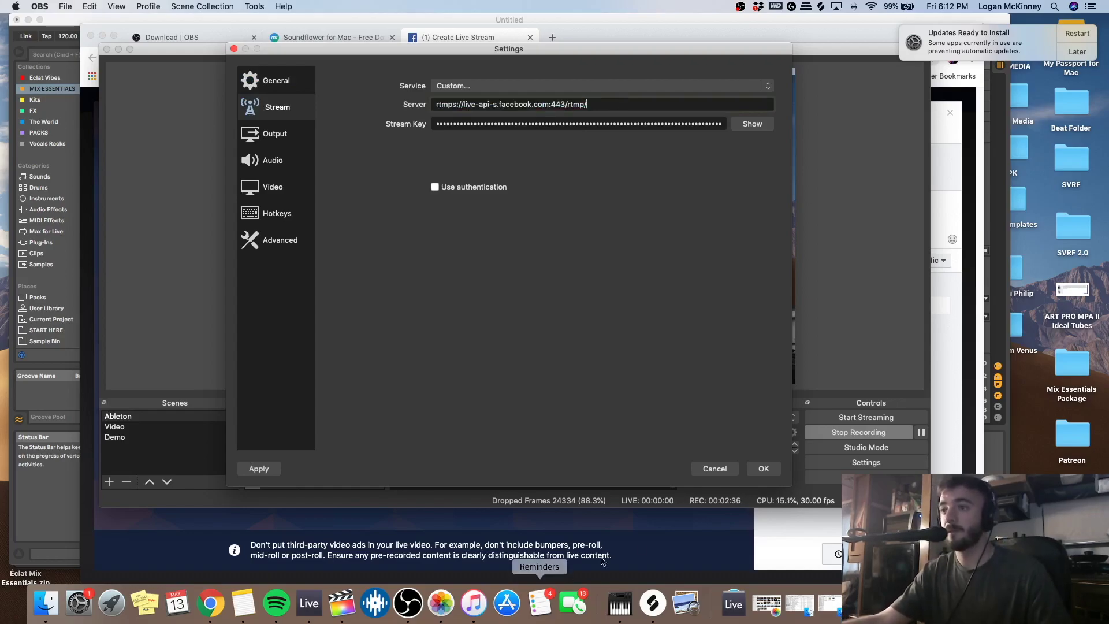
# Copy Facebook's stream key into OBS's Stream Key field and apply the settings.
pyautogui.click(658, 543)
pyautogui.click(576, 402)
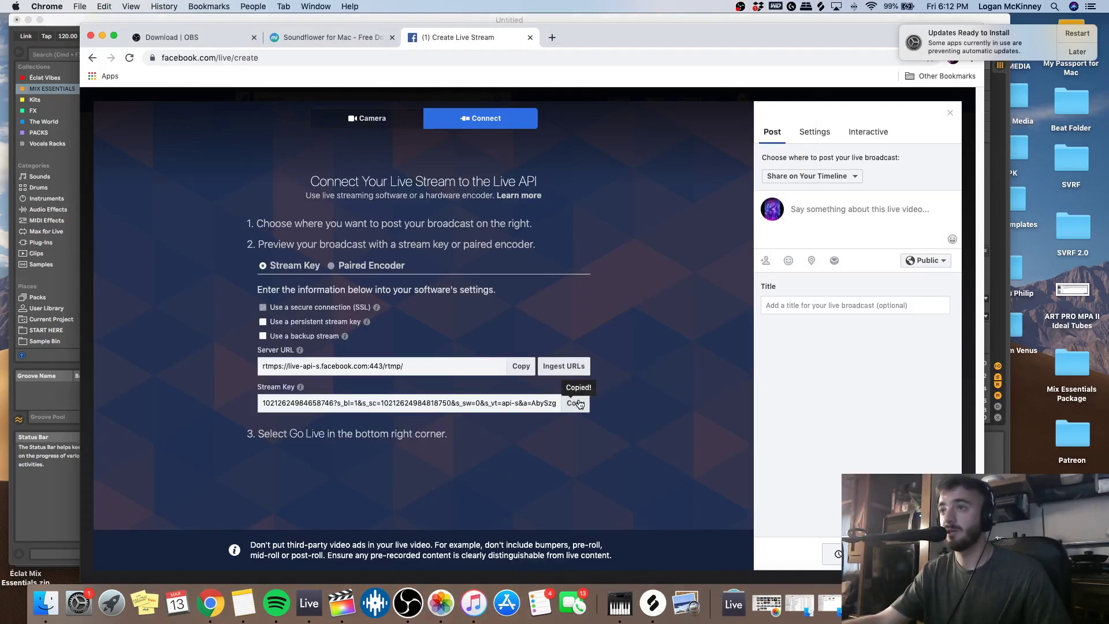
pyautogui.click(408, 602)
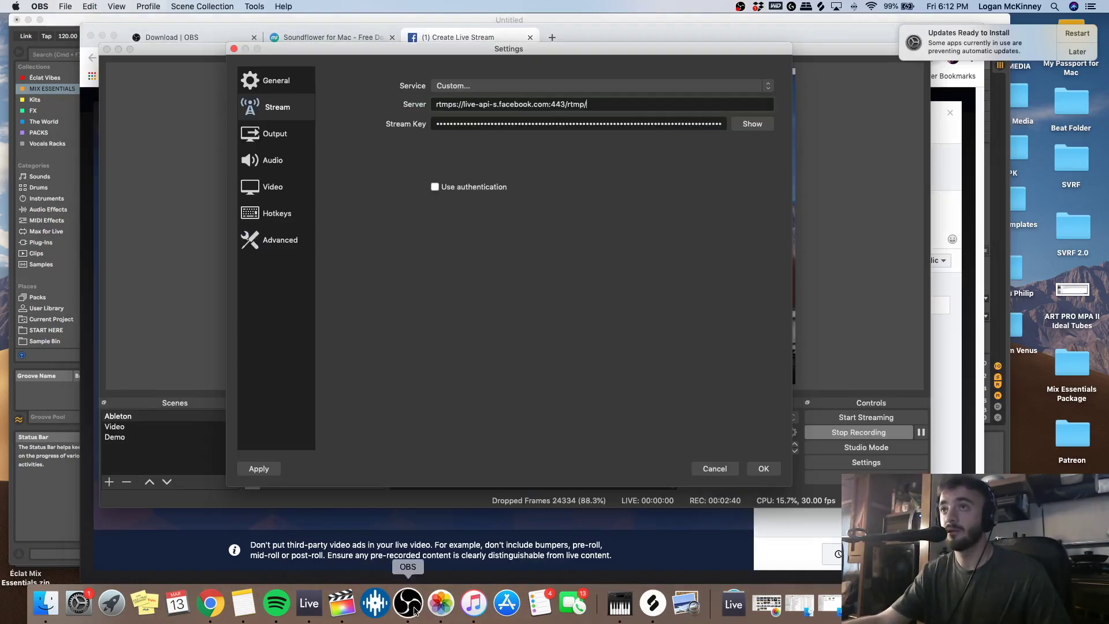
pyautogui.doubleClick(586, 125)
pyautogui.press('super+v')
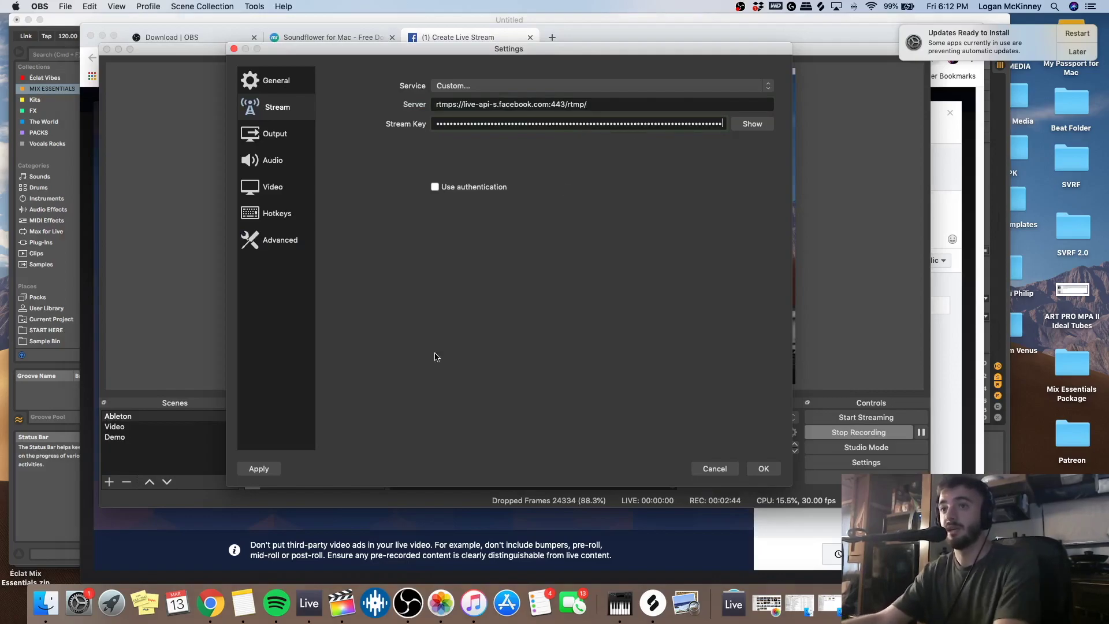
pyautogui.click(265, 470)
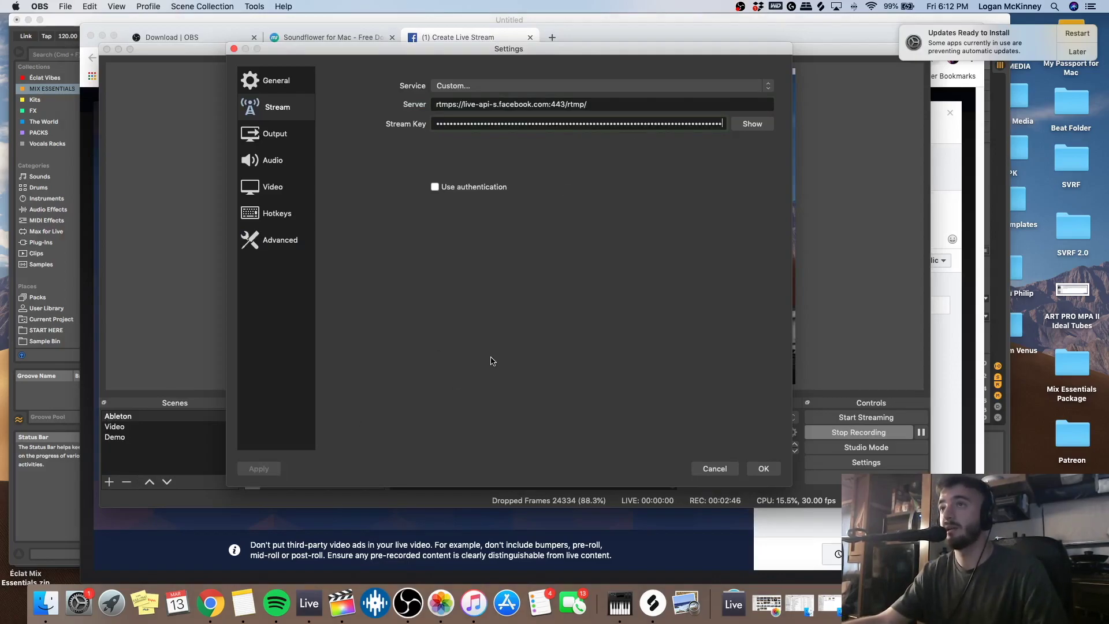
pyautogui.click(762, 469)
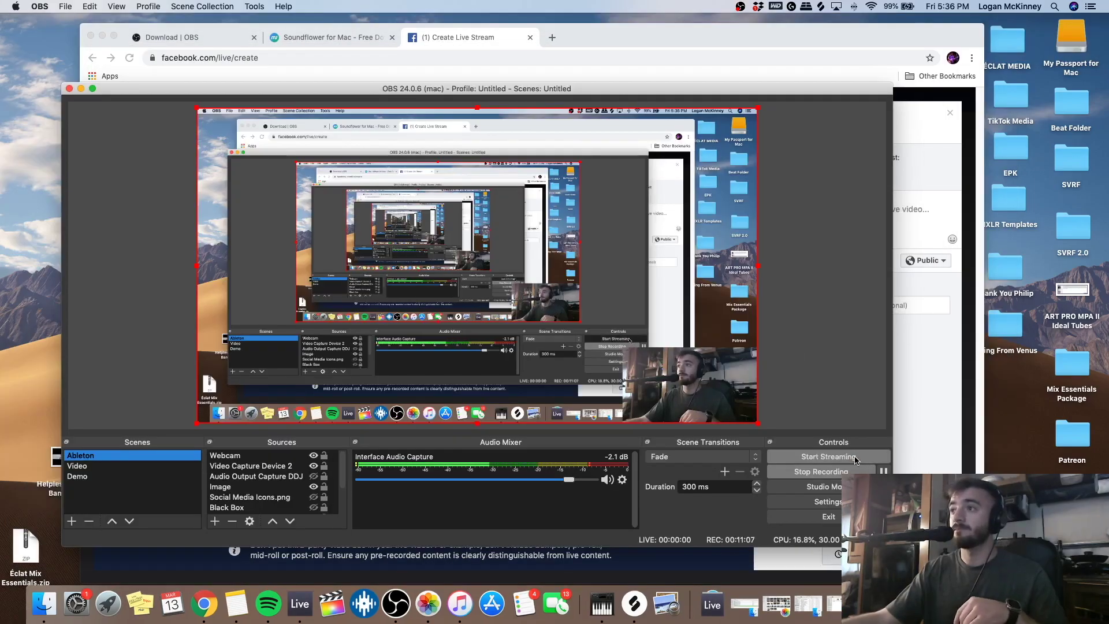
# Start streaming to Facebook Live and bring up the Facebook Live page in Chrome.
pyautogui.click(855, 457)
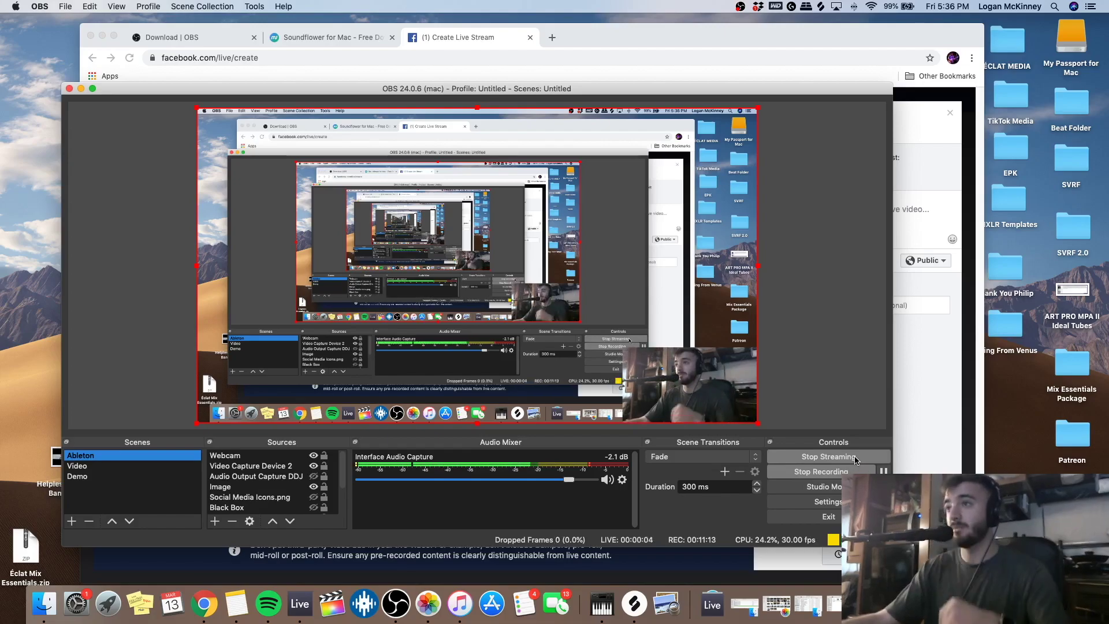
pyautogui.click(911, 396)
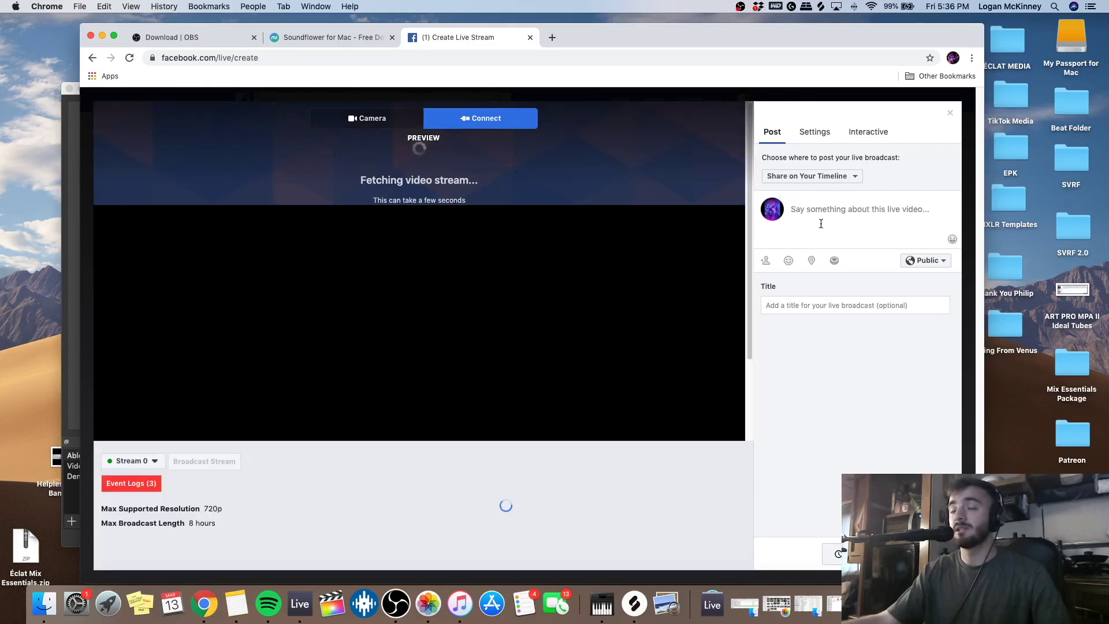
# Type 'Ohh live' in the post description, delete it, and return to OBS.
pyautogui.click(826, 216)
pyautogui.write('Ohh live Video')
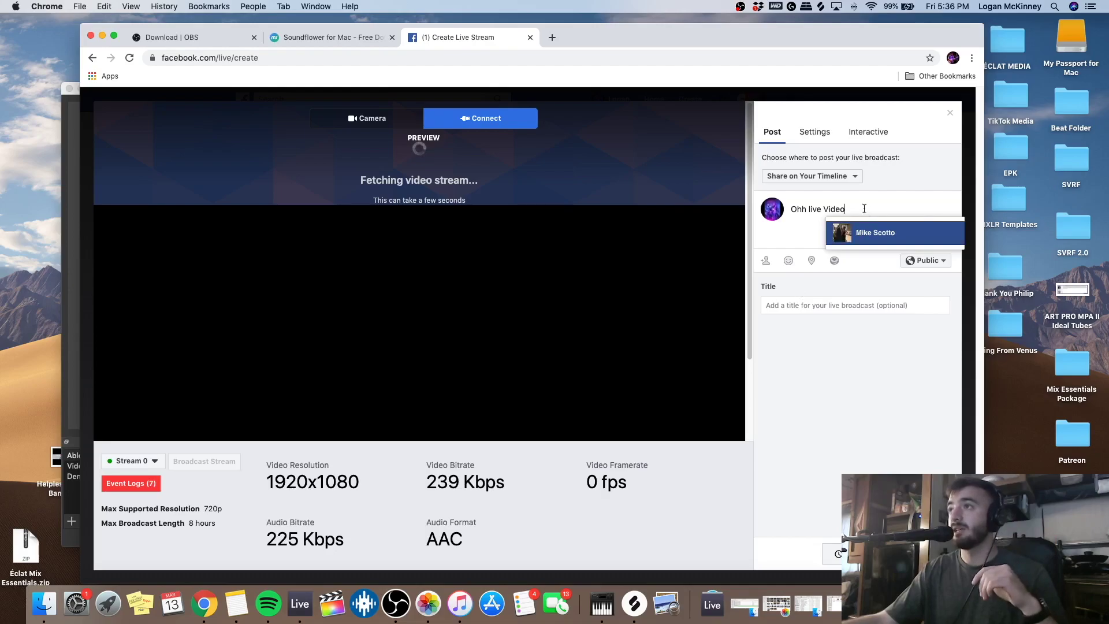
pyautogui.moveTo(864, 208); pyautogui.dragTo(774, 212)
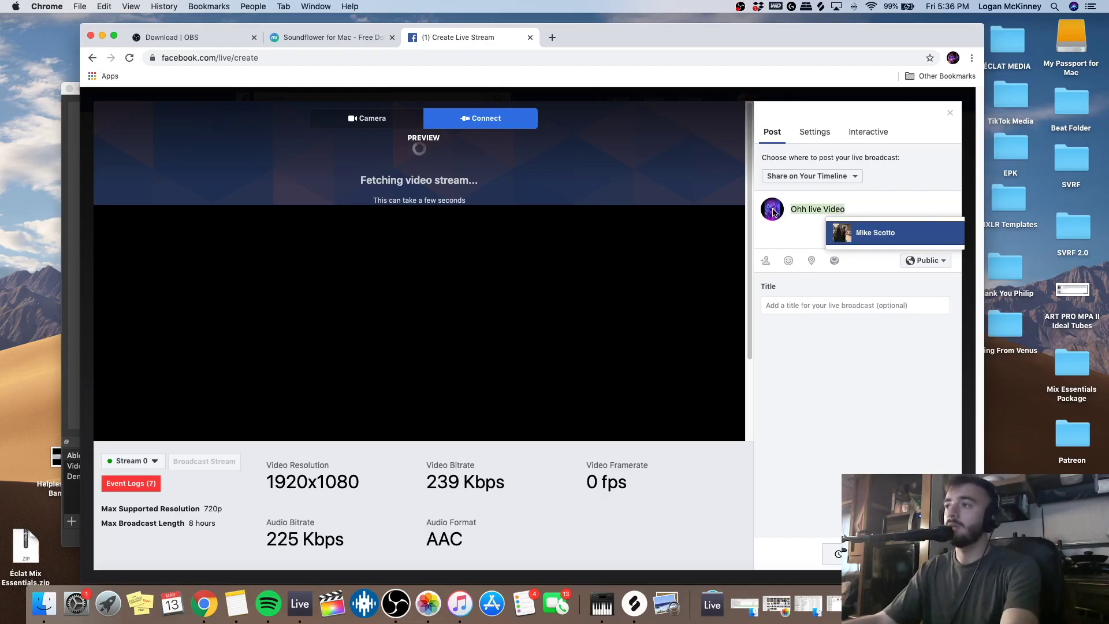
pyautogui.press('BackSpace')
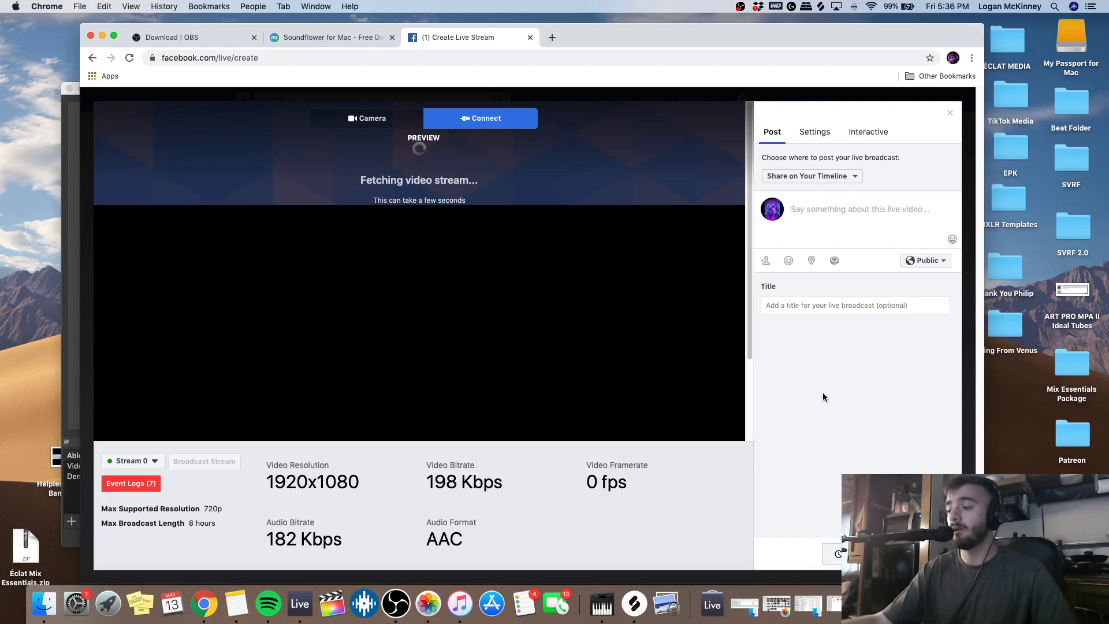
pyautogui.click(75, 389)
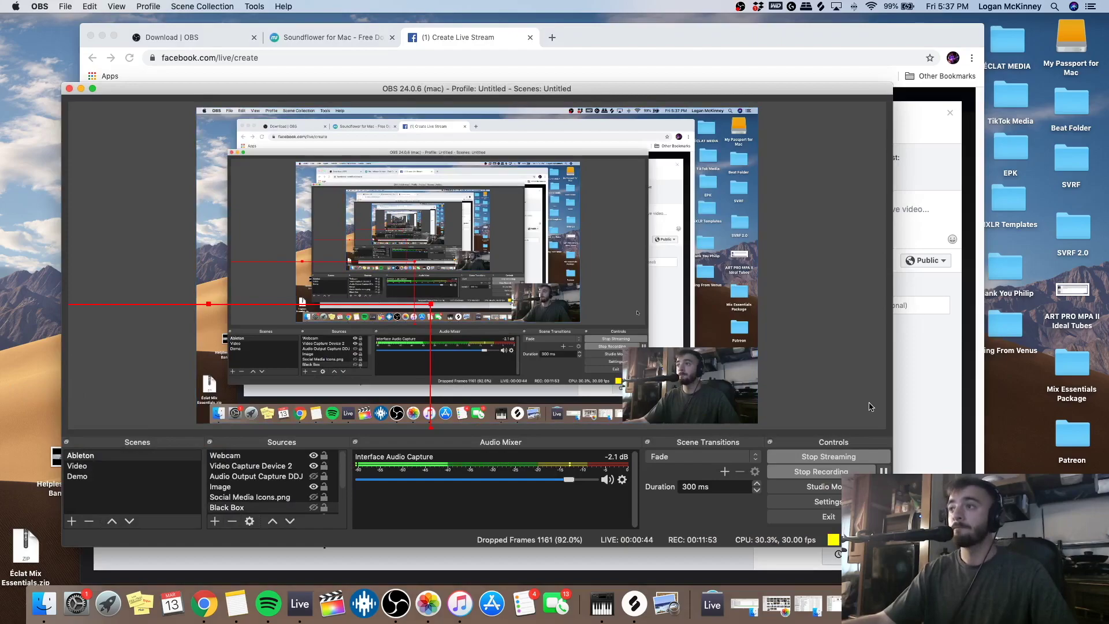
# Stop the Facebook live stream after about 46 seconds on air.
pyautogui.click(854, 458)
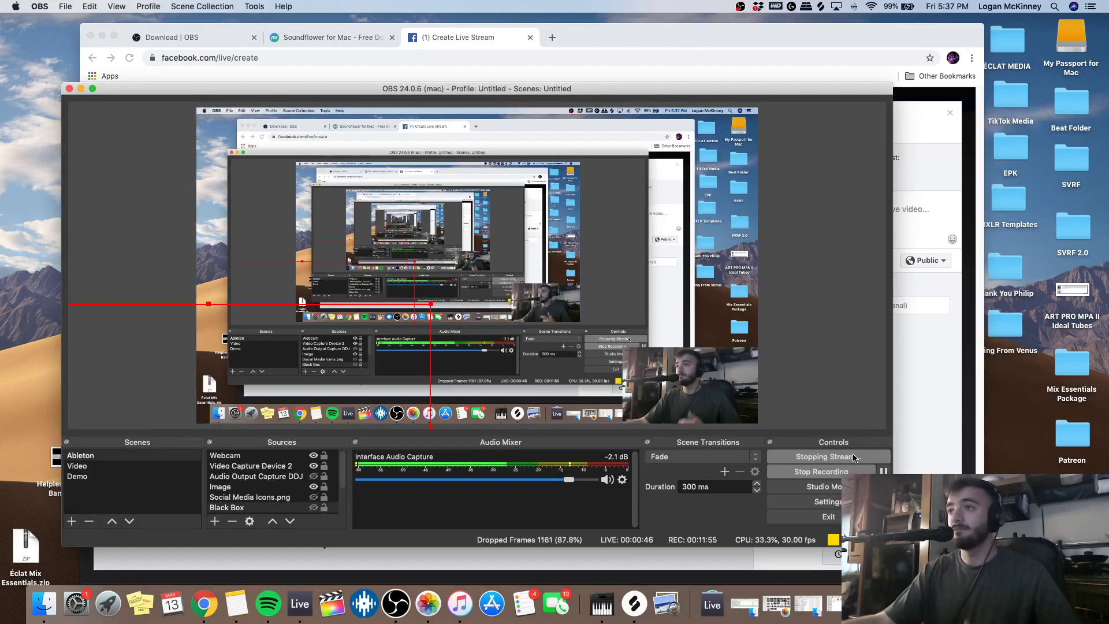